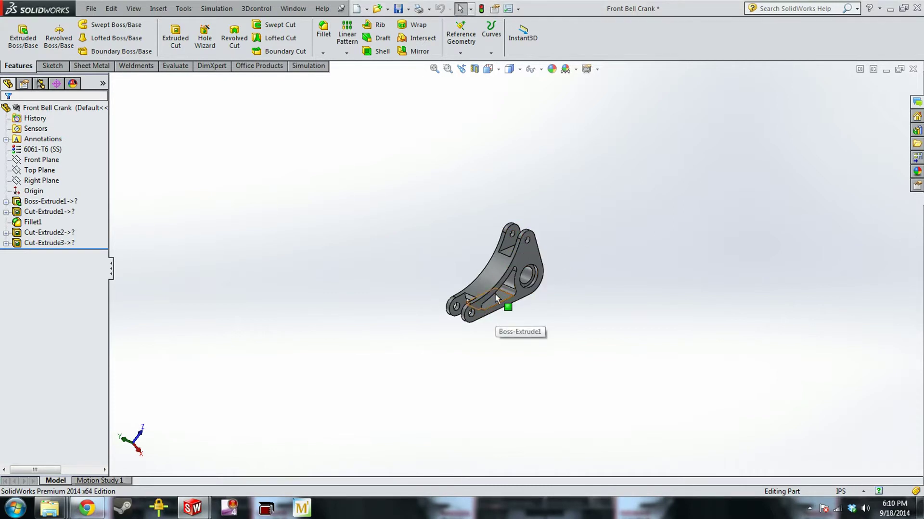
Step: Make sure the SolidWorks Simulation add-in is enabled in the list of active add-ins
scroll(494, 293, down, 5)
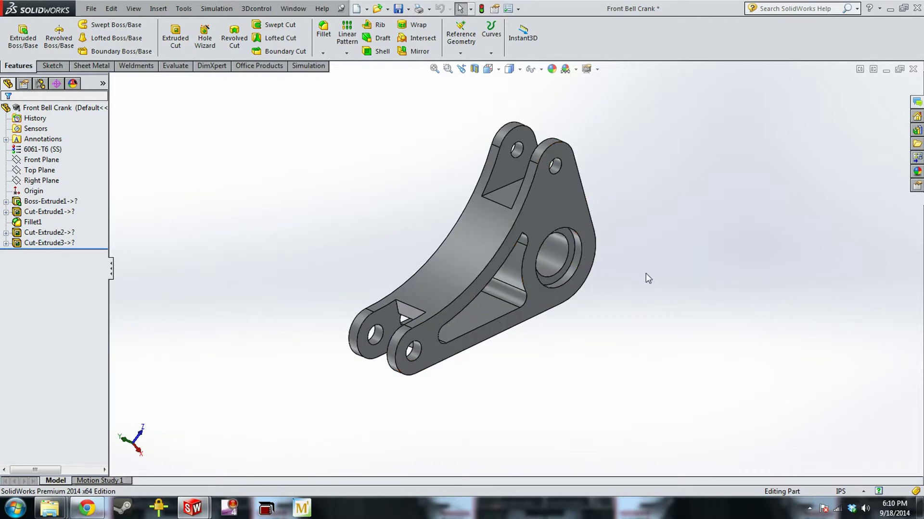
click(184, 8)
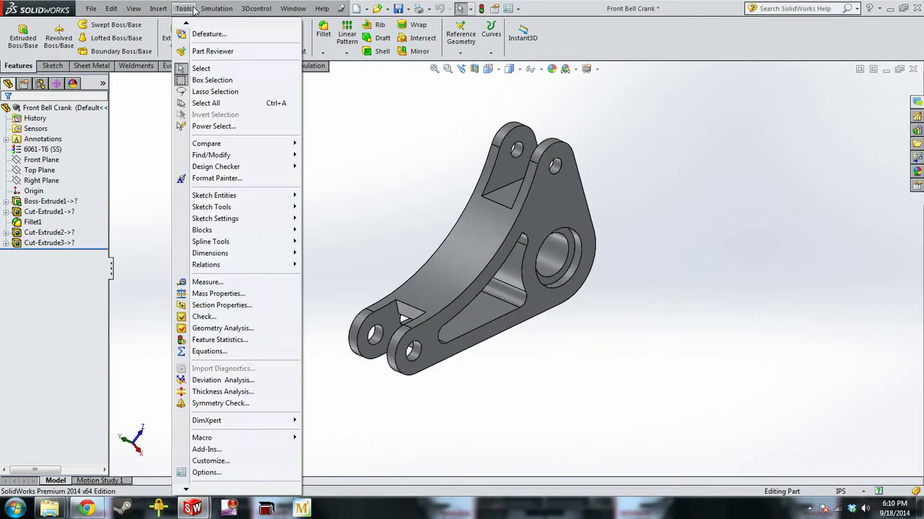
click(226, 451)
click(320, 226)
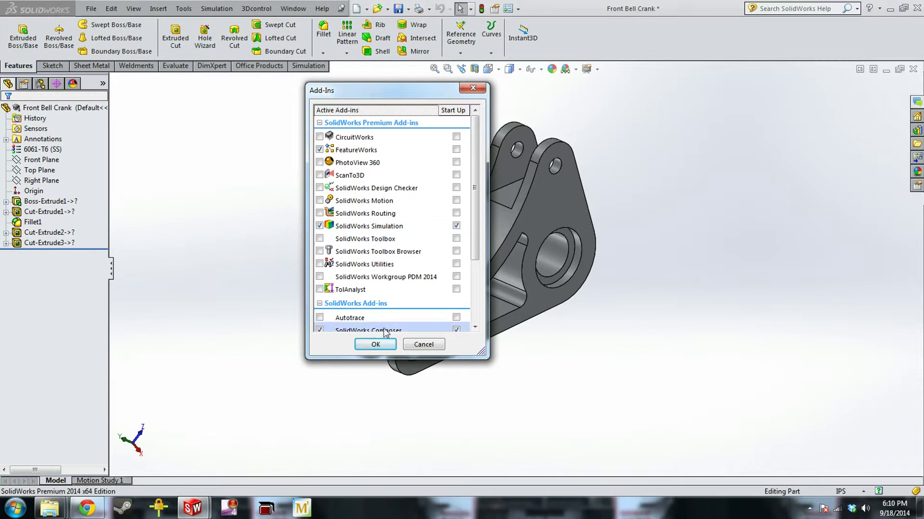
click(375, 346)
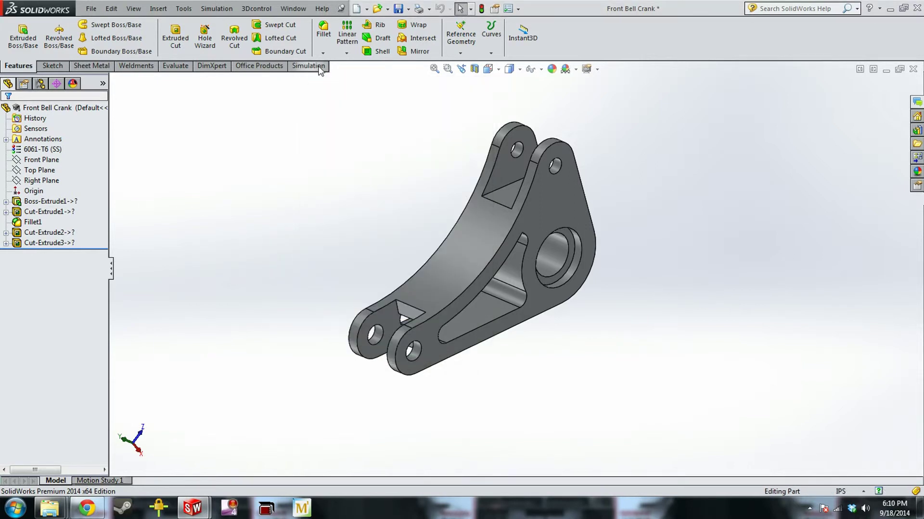
Step: Create a new static simulation study named Static 1 for the bell crank
click(308, 66)
click(16, 53)
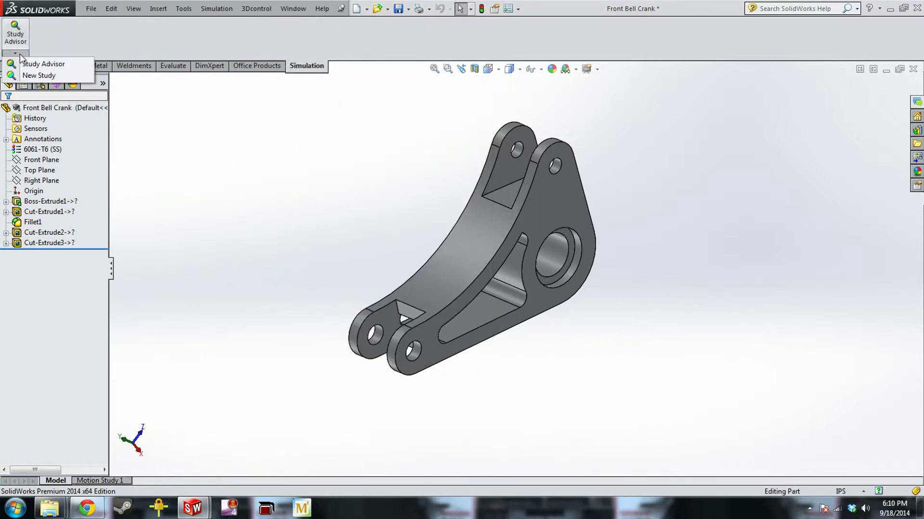
click(44, 75)
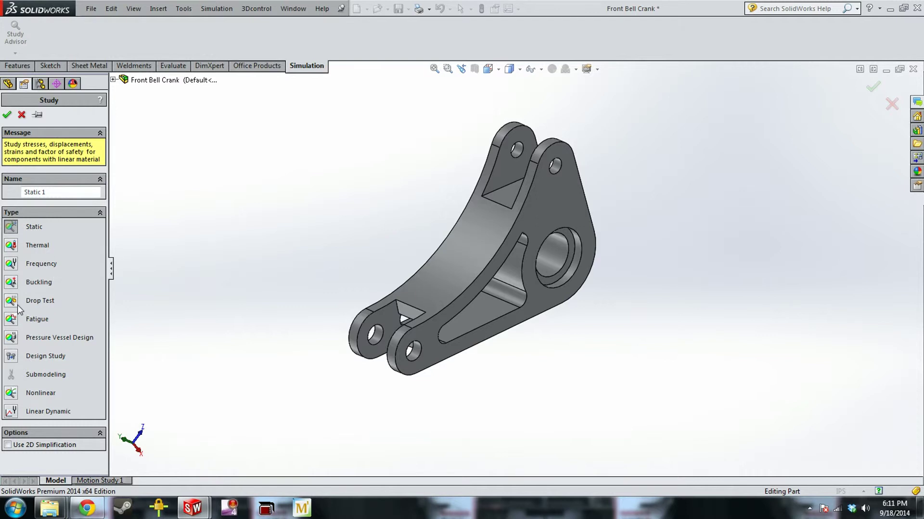
click(8, 116)
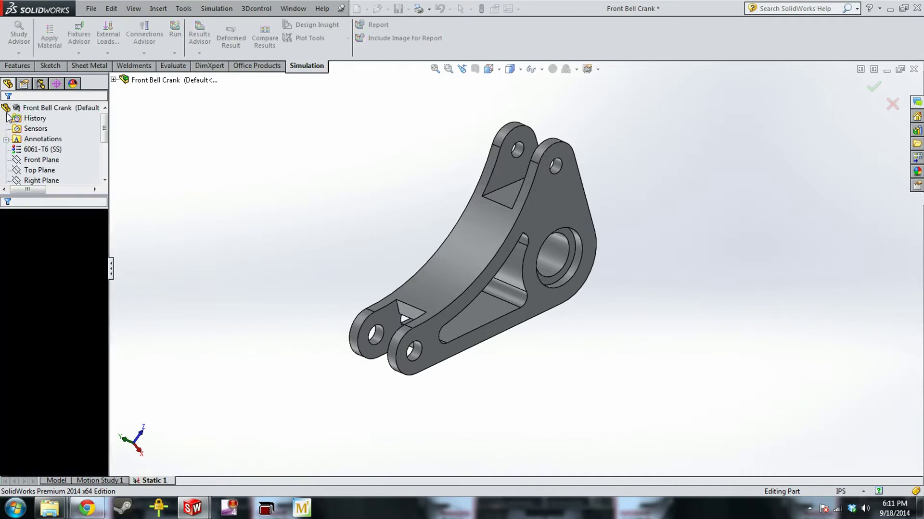
Step: Set the results folder in the Static 1 study properties to FEA Test inside Solidoworks Scratch
right_click(58, 217)
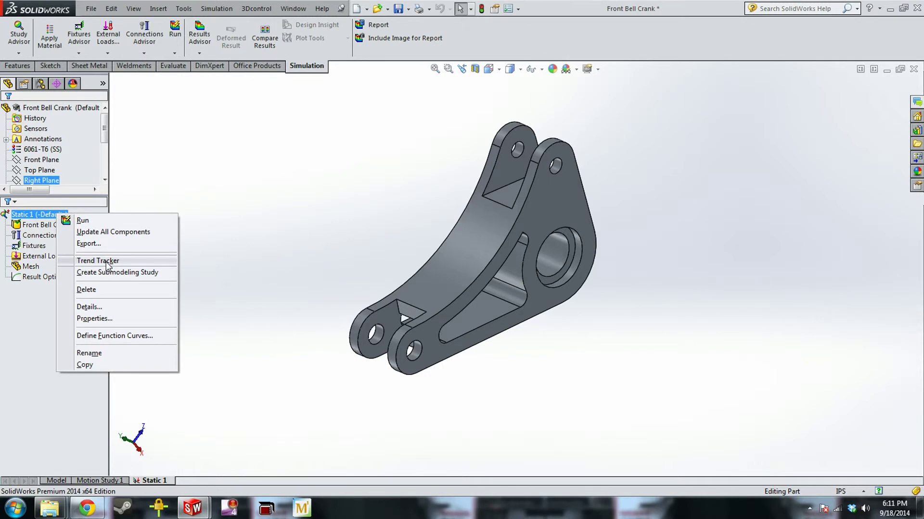
click(308, 267)
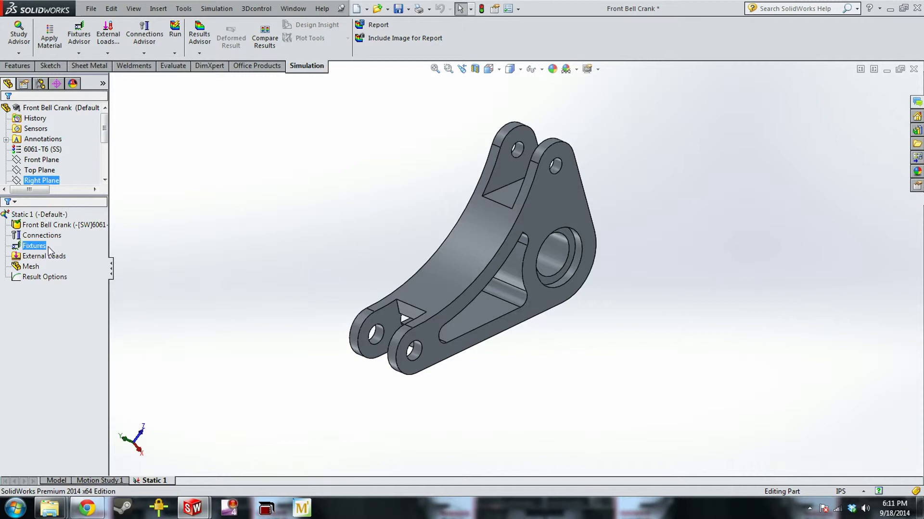
click(53, 215)
right_click(54, 220)
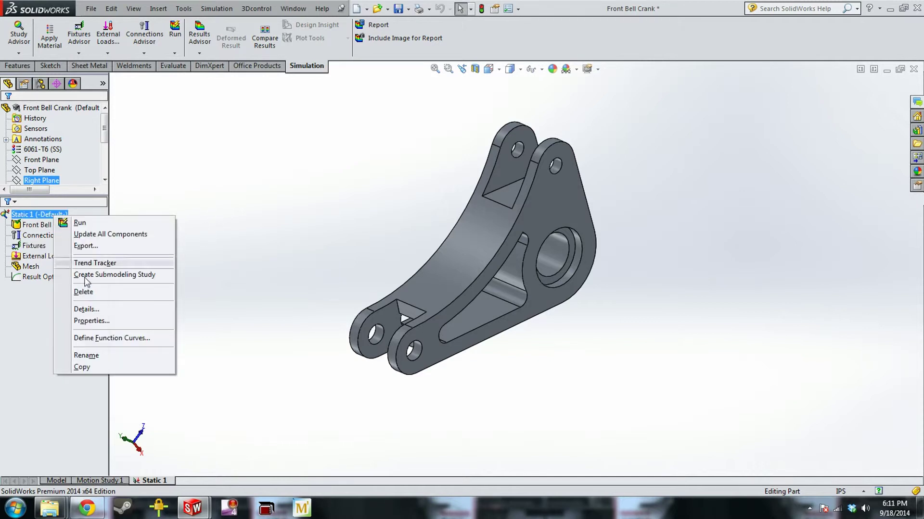
click(95, 322)
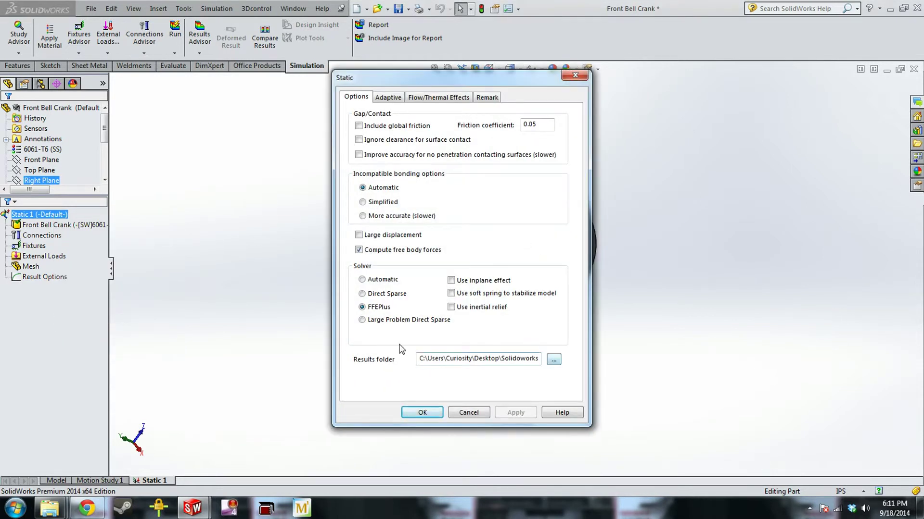
click(554, 360)
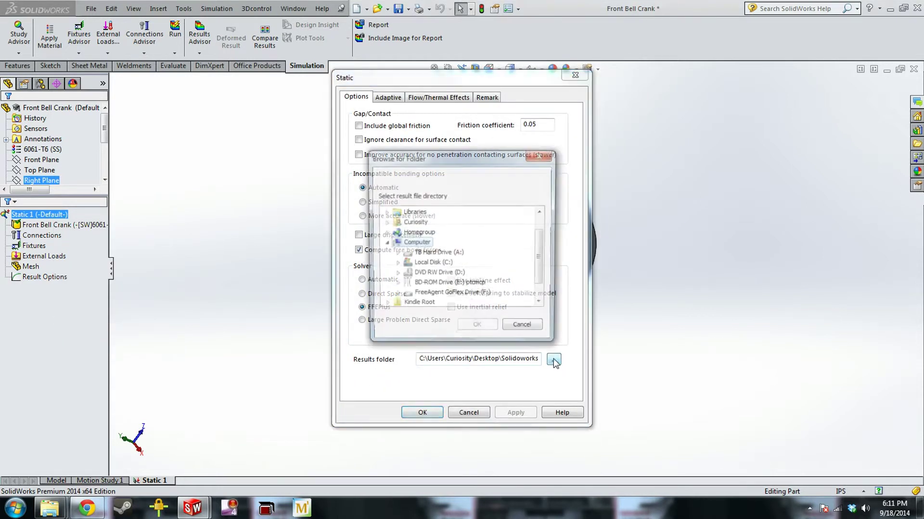
drag(544, 243, 550, 273)
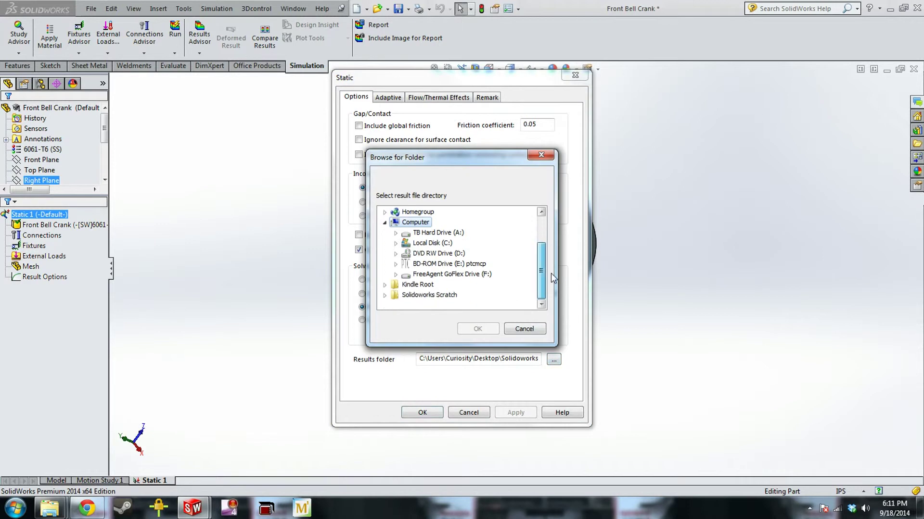
click(419, 295)
click(385, 294)
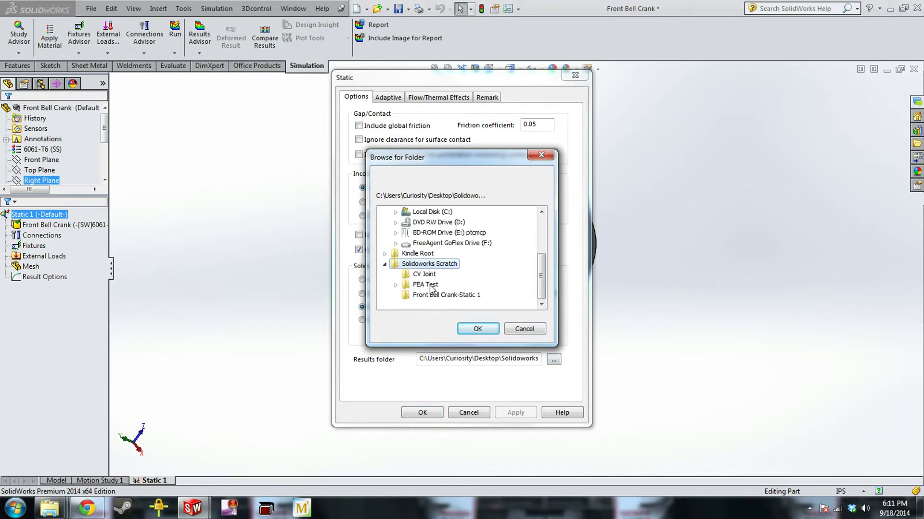
click(429, 286)
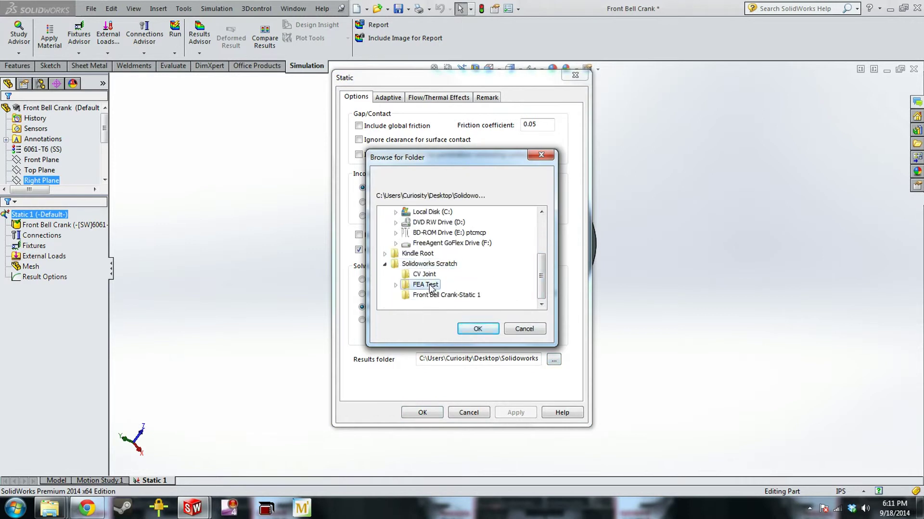
click(469, 331)
click(424, 413)
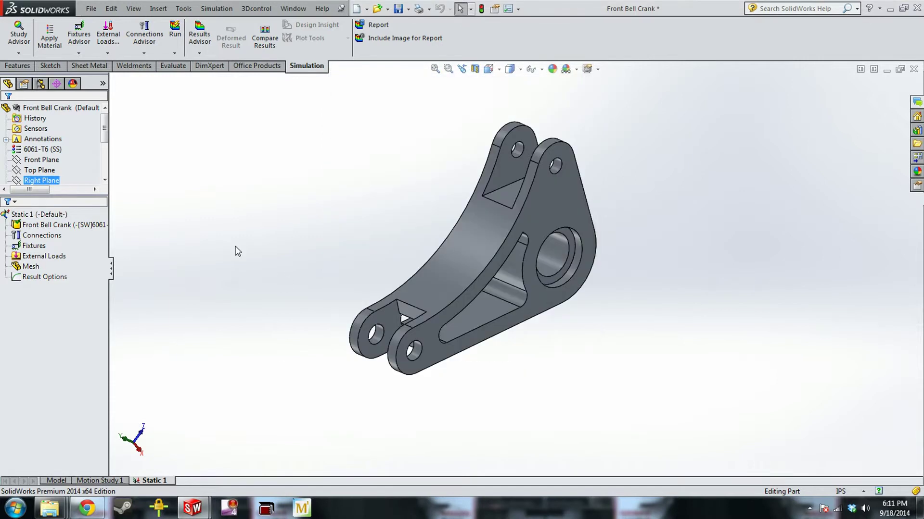
click(97, 267)
click(39, 257)
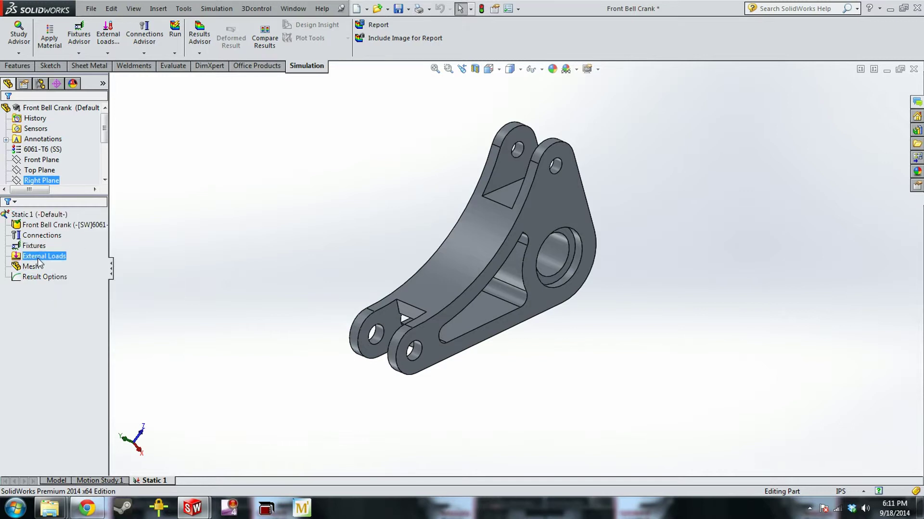
click(31, 267)
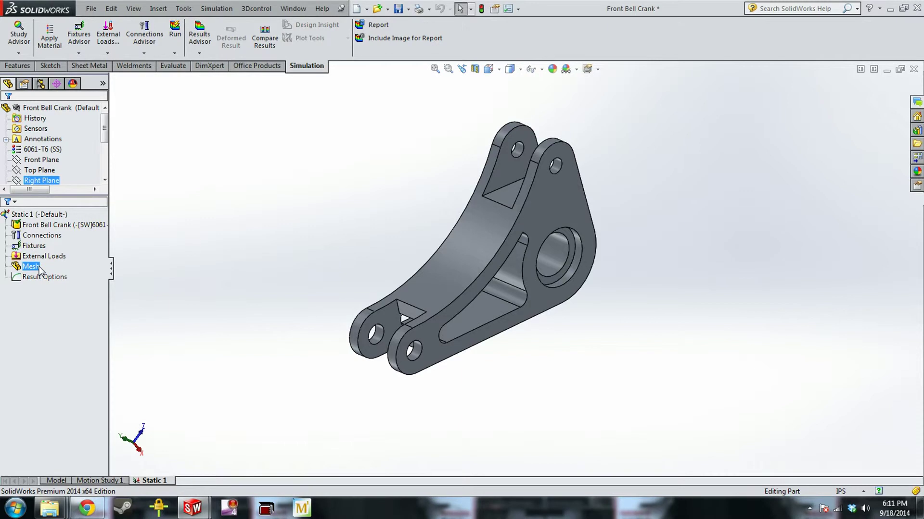
click(53, 257)
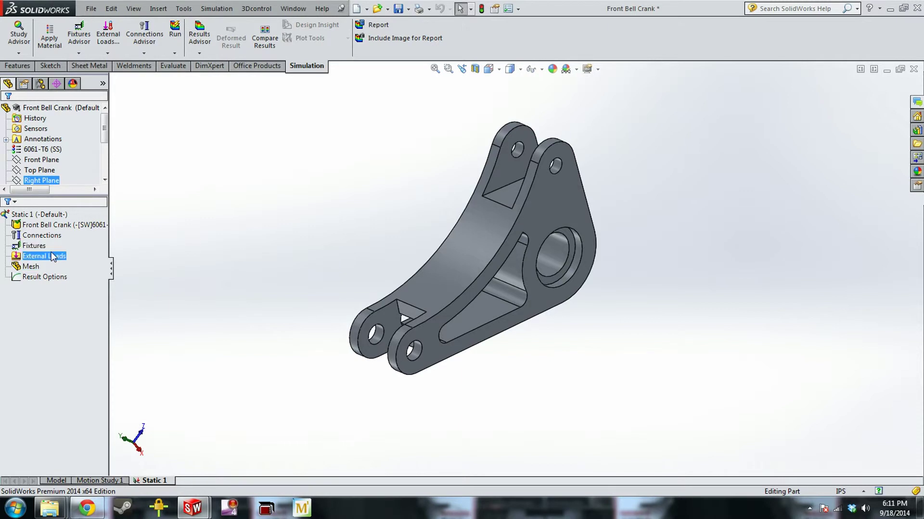
click(47, 246)
Step: Examine the bell crank's large bearing bore and its clevis holes as candidates for fixtures and loads
scroll(623, 291, up, 1)
middle_drag(623, 291, 487, 293)
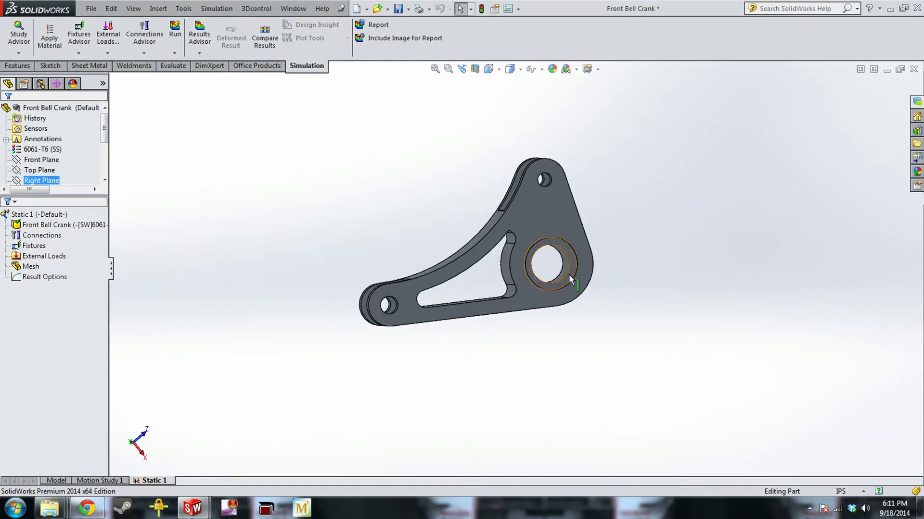
middle_drag(568, 274, 553, 276)
click(535, 258)
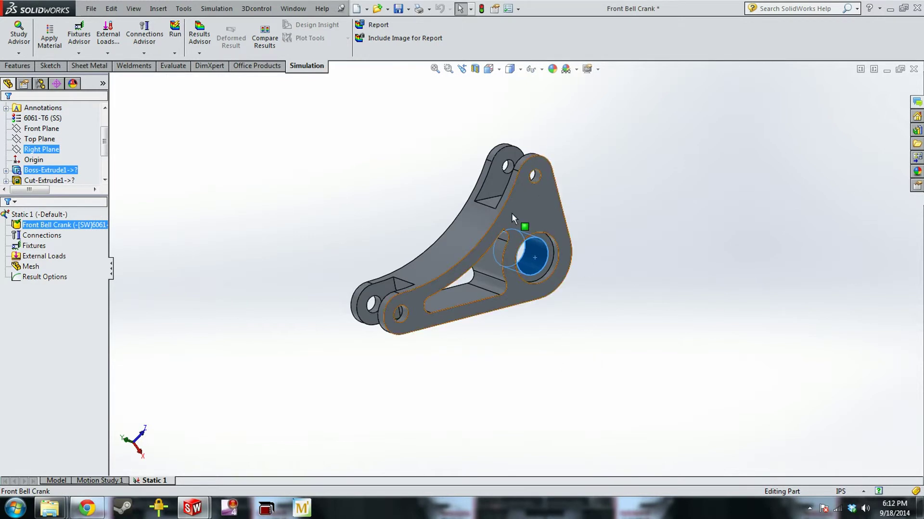
middle_drag(532, 132, 542, 147)
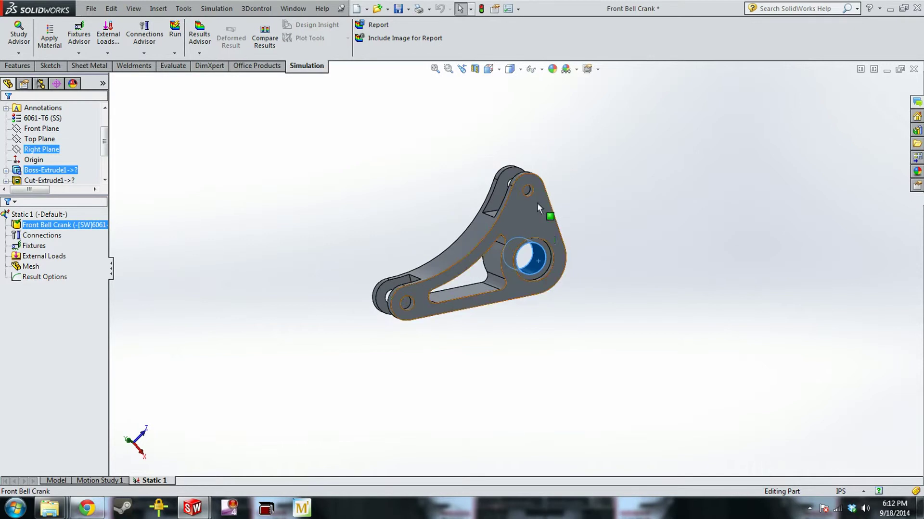
click(358, 315)
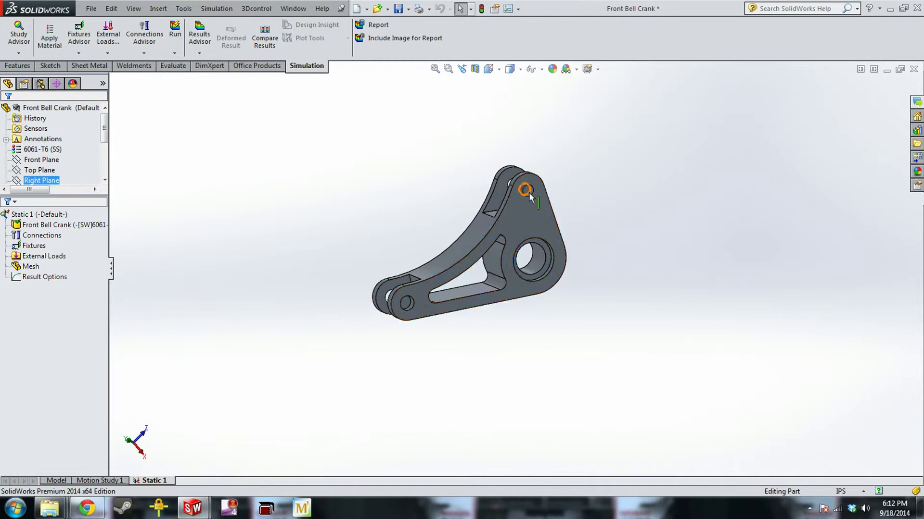
mouse_move(539, 212)
middle_down()
mouse_move(573, 209)
mouse_move(573, 197)
mouse_move(553, 201)
middle_up()
click(16, 265)
click(34, 247)
click(39, 255)
click(31, 266)
right_click(57, 259)
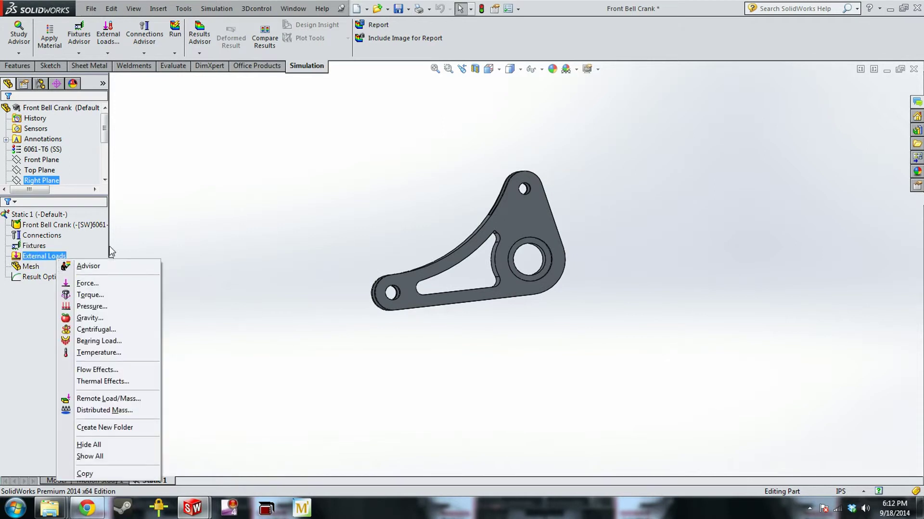
key(Escape)
Step: Apply a Fixed Hinge fixture to the cylindrical face of the crank's large bearing bore
right_click(36, 245)
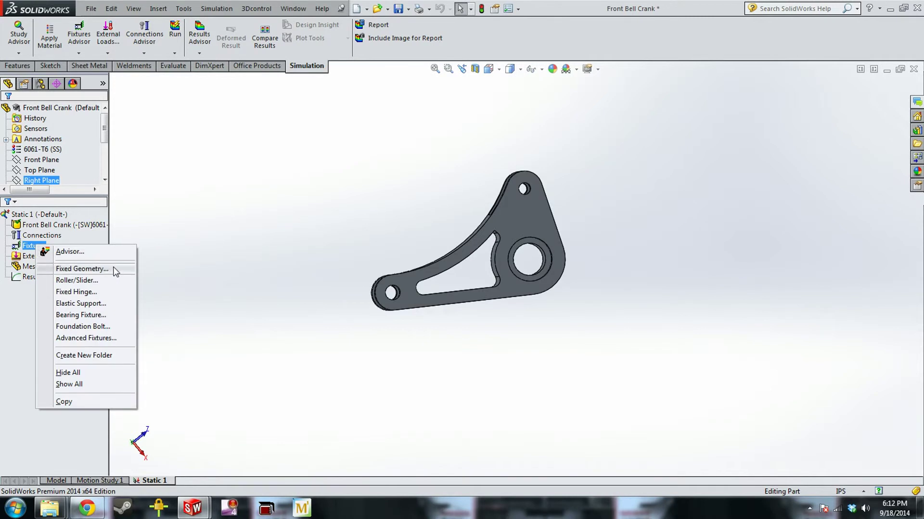
click(95, 294)
middle_drag(315, 290, 511, 314)
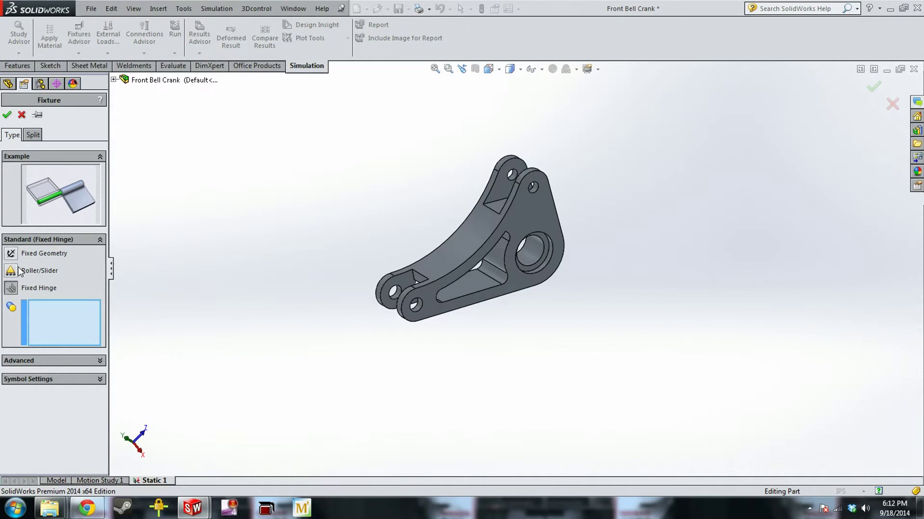
click(10, 255)
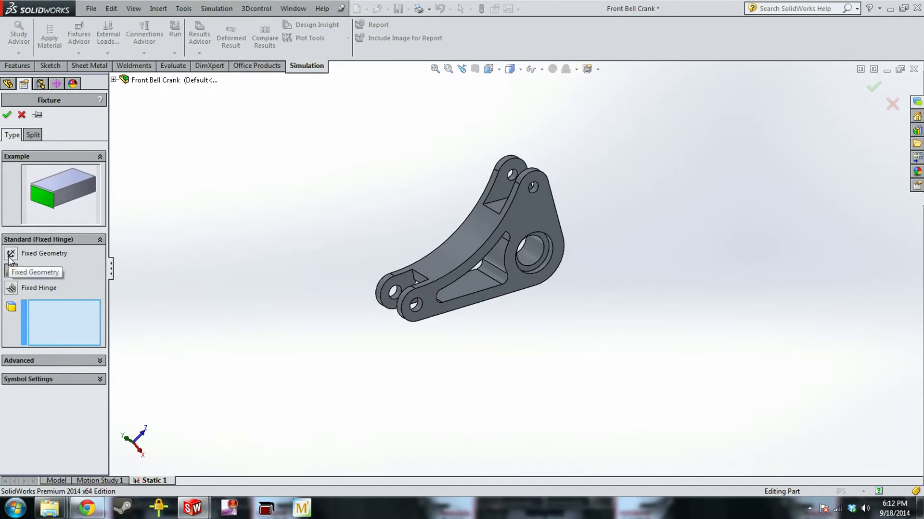
click(19, 287)
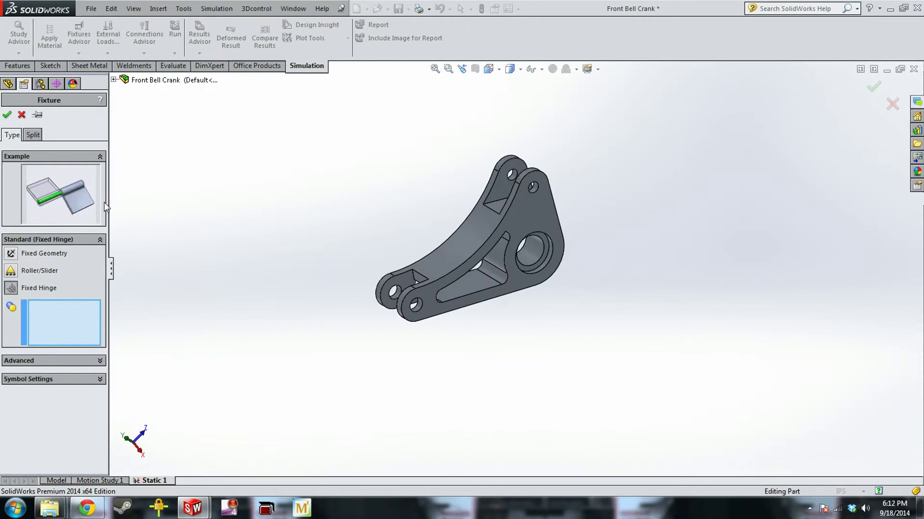
click(528, 257)
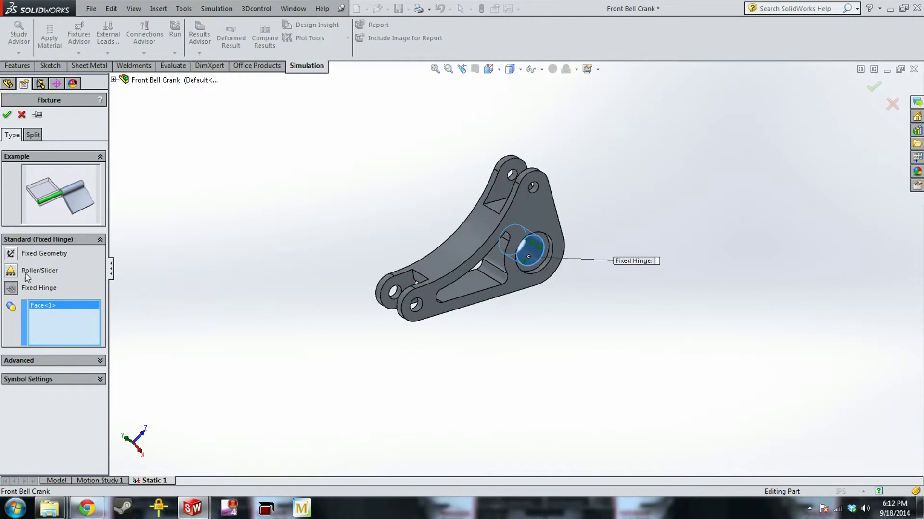
click(7, 115)
Step: Apply a Roller/Slider fixture to the crank's two flat outer side faces
click(31, 268)
right_click(29, 246)
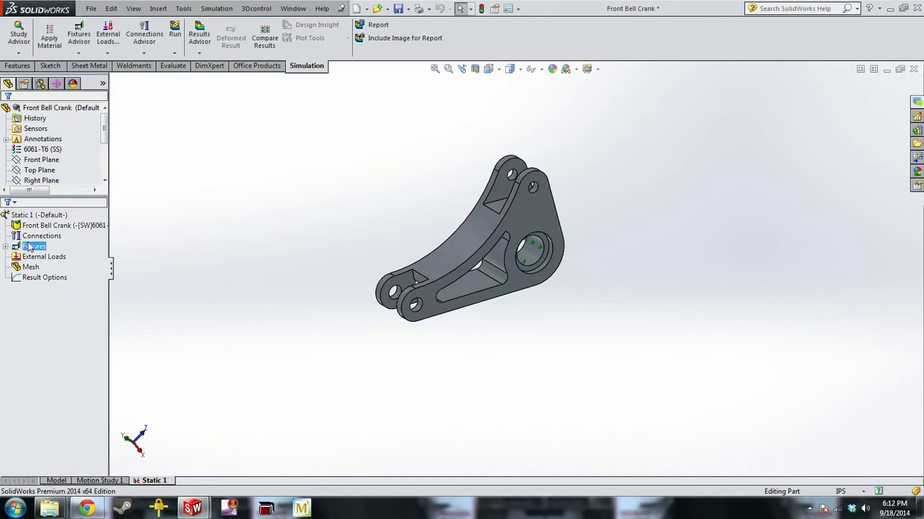
click(318, 247)
middle_drag(480, 273, 507, 287)
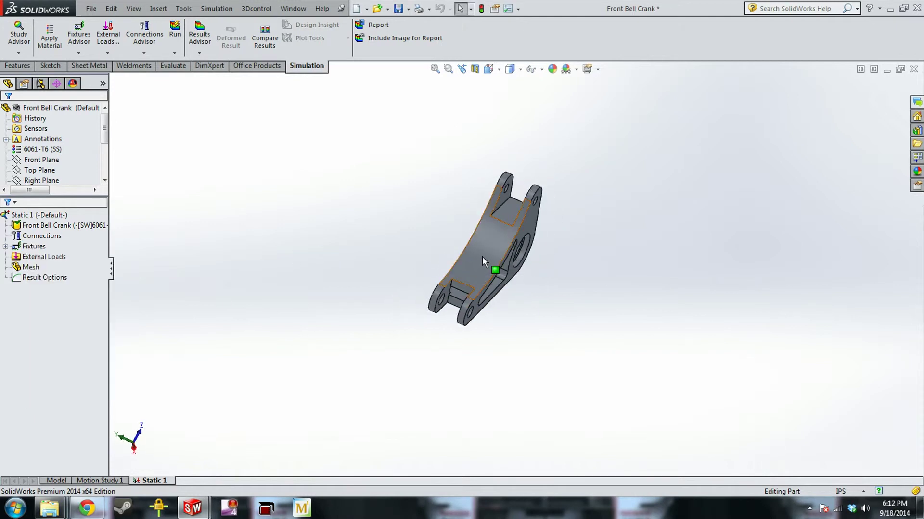
middle_drag(573, 291, 330, 305)
right_click(36, 255)
right_click(34, 247)
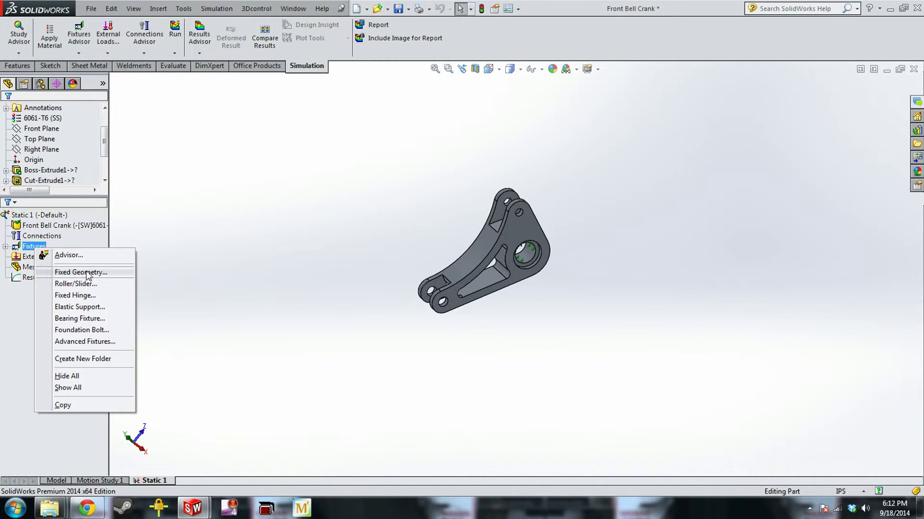
click(109, 287)
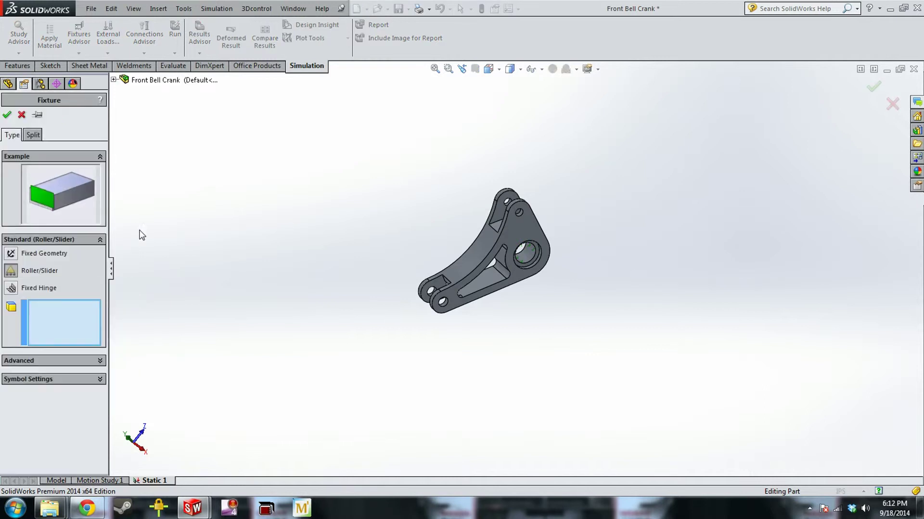
scroll(545, 228, down, 4)
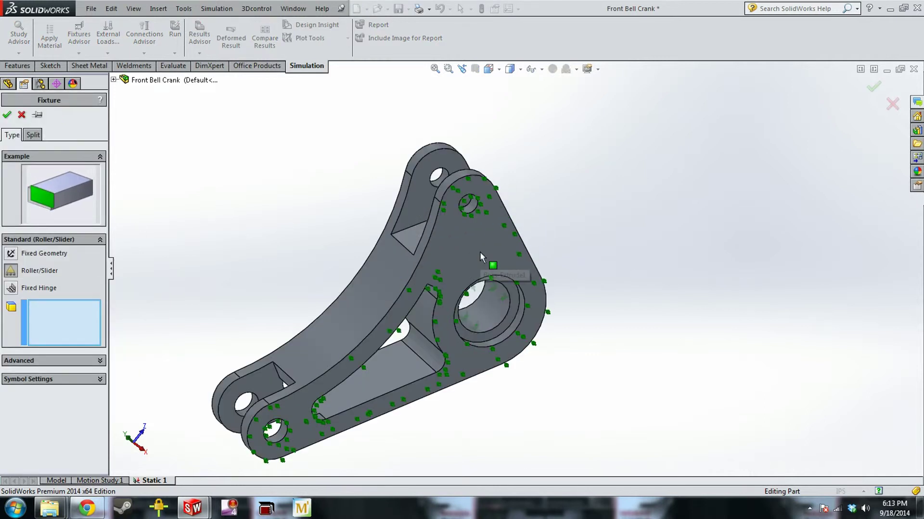
click(480, 252)
middle_drag(306, 227, 267, 232)
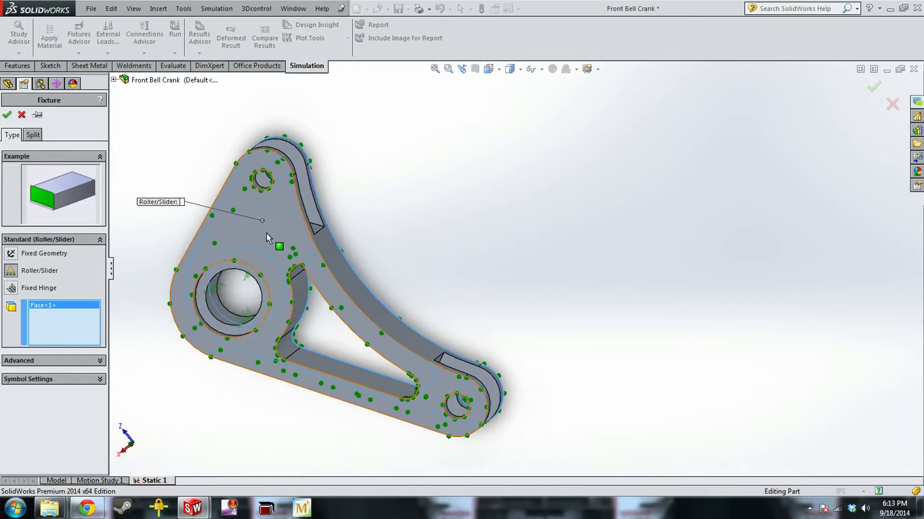
click(266, 233)
middle_drag(445, 216, 332, 269)
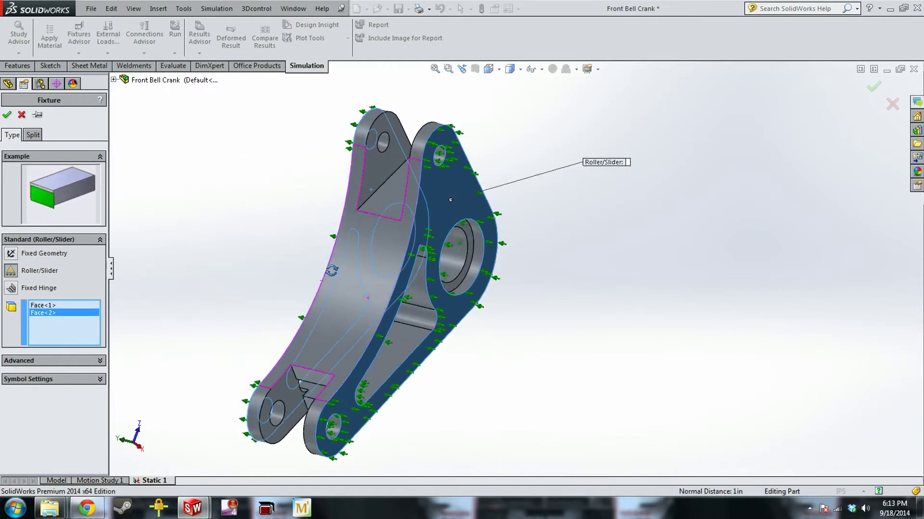
click(6, 114)
Step: Start a force load on the cylindrical faces of the two clevis holes on the crank's upper arm
scroll(505, 336, up, 4)
middle_drag(505, 336, 485, 296)
click(486, 295)
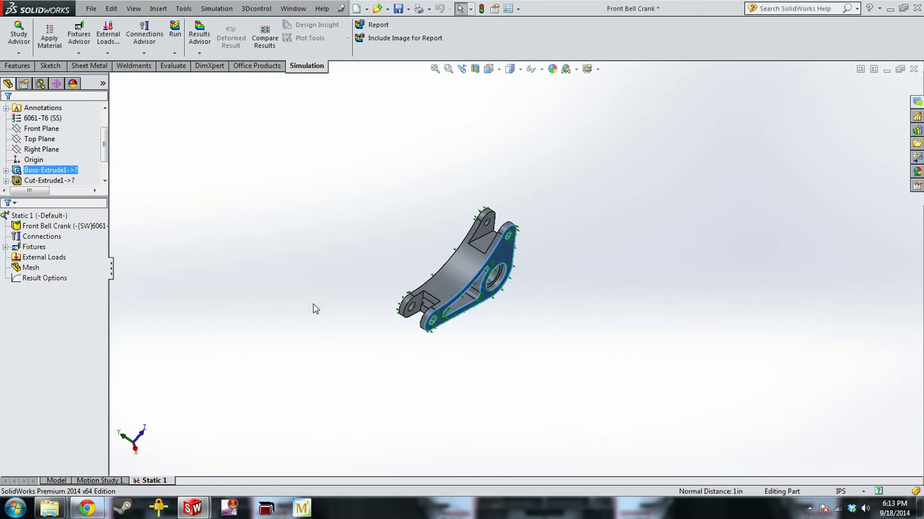
right_click(39, 259)
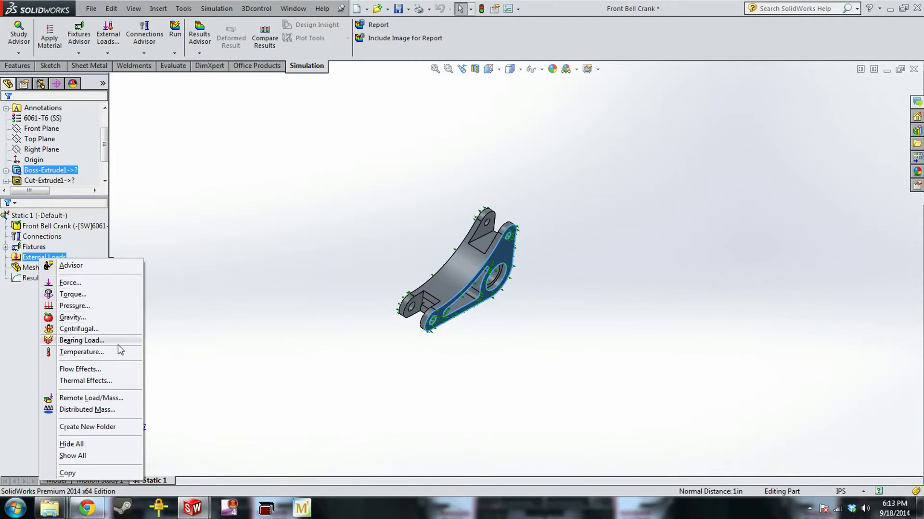
click(90, 287)
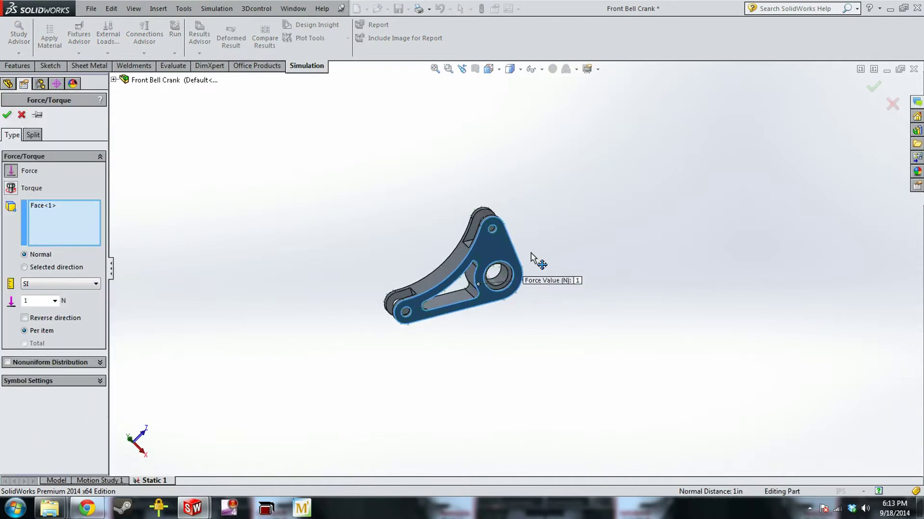
click(484, 243)
scroll(459, 231, down, 5)
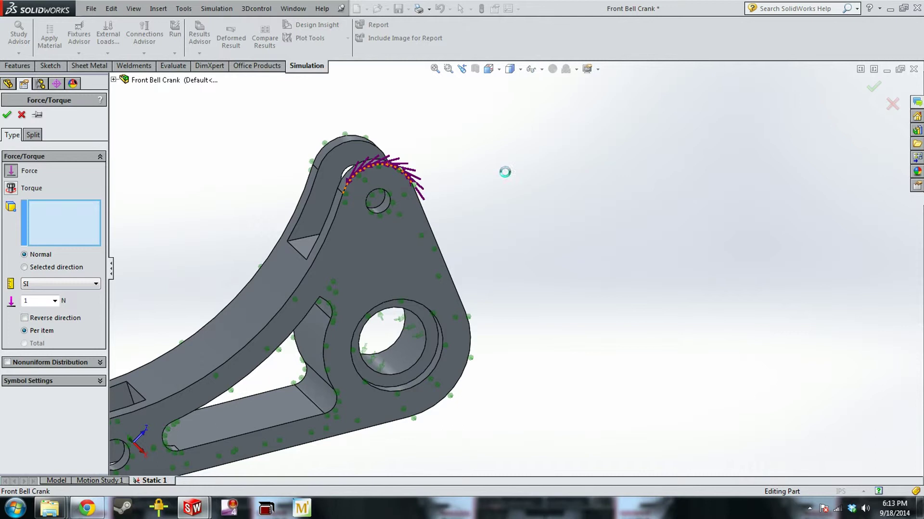
scroll(474, 200, down, 4)
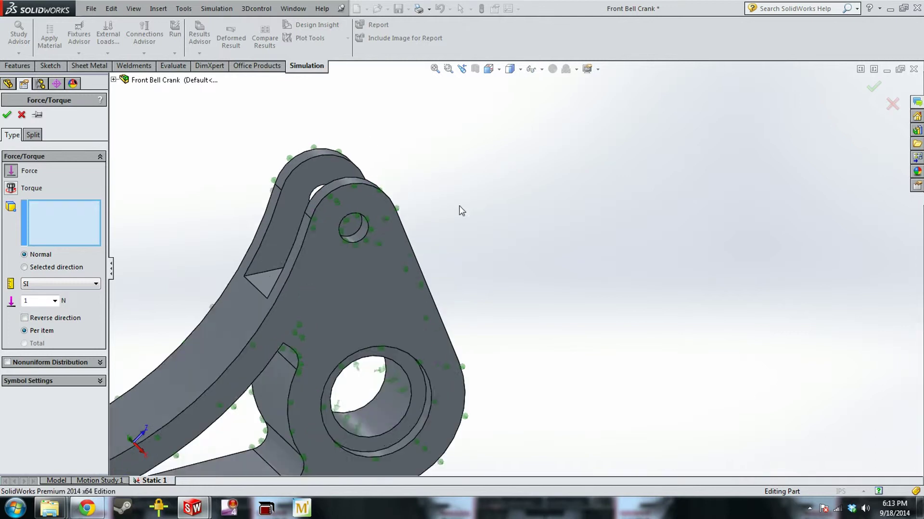
click(316, 259)
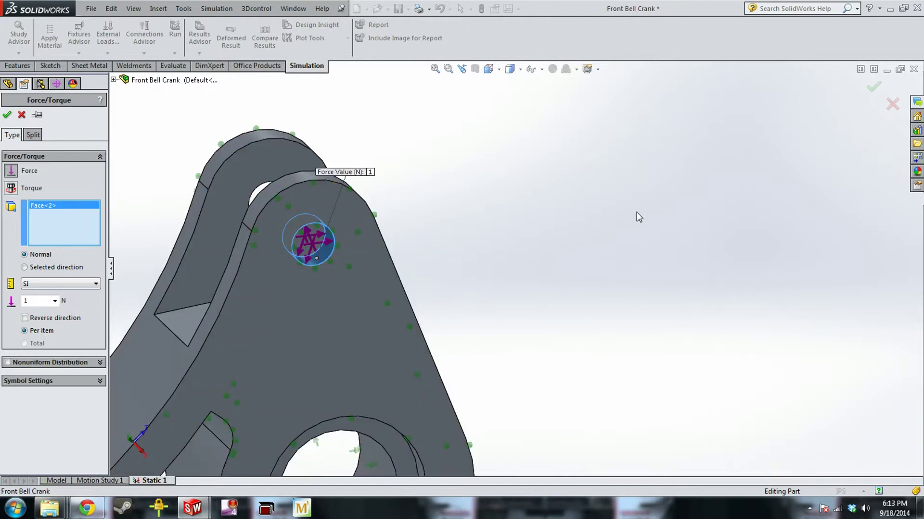
scroll(636, 212, up, 4)
middle_drag(639, 215, 662, 264)
scroll(410, 237, up, 5)
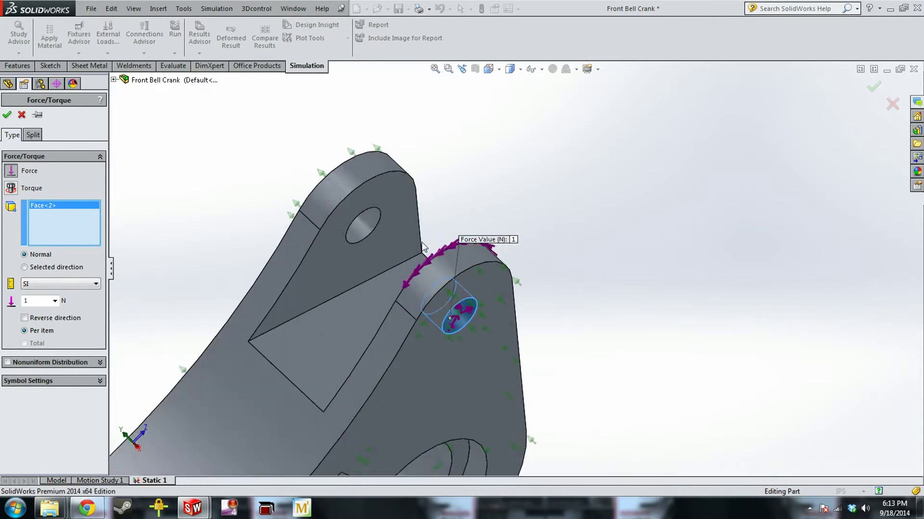
click(356, 230)
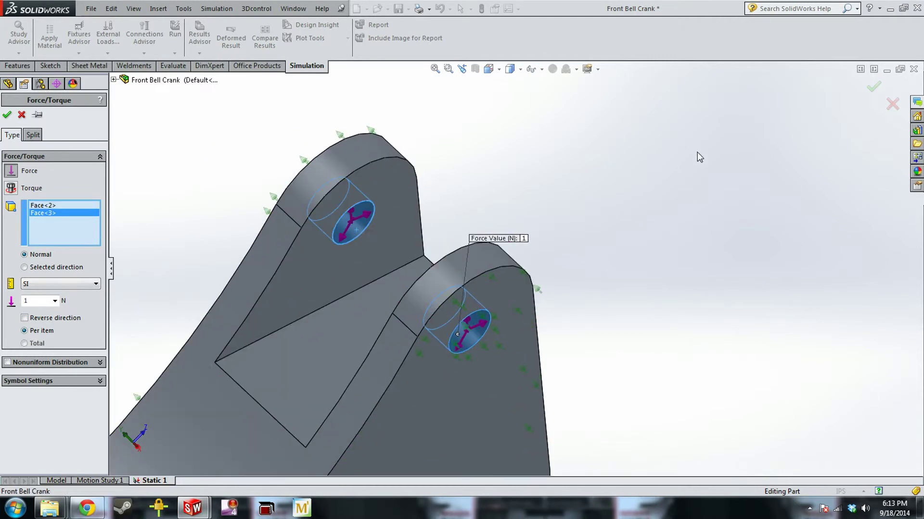
Step: Use a selected direction for the force, along the straight slanted edge running from the upper clevis toward the bearing bore
click(51, 268)
middle_drag(538, 273, 551, 330)
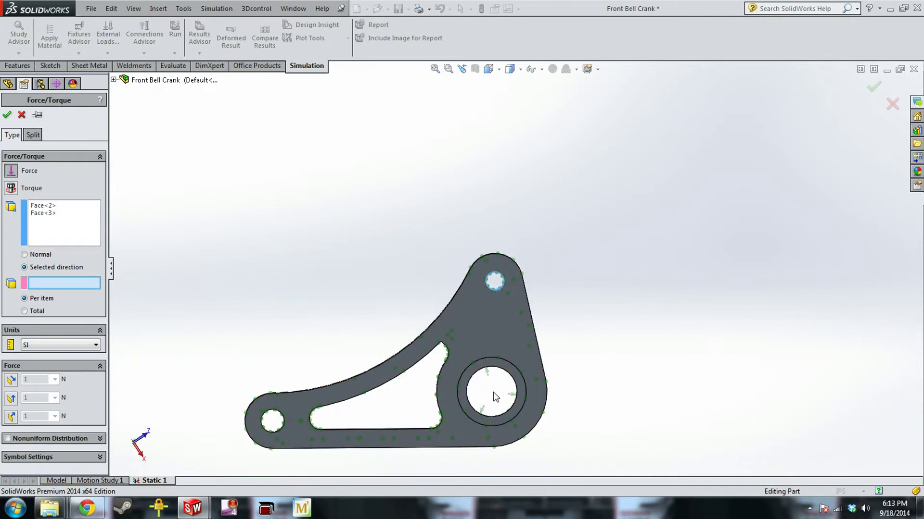
click(531, 319)
scroll(546, 303, down, 3)
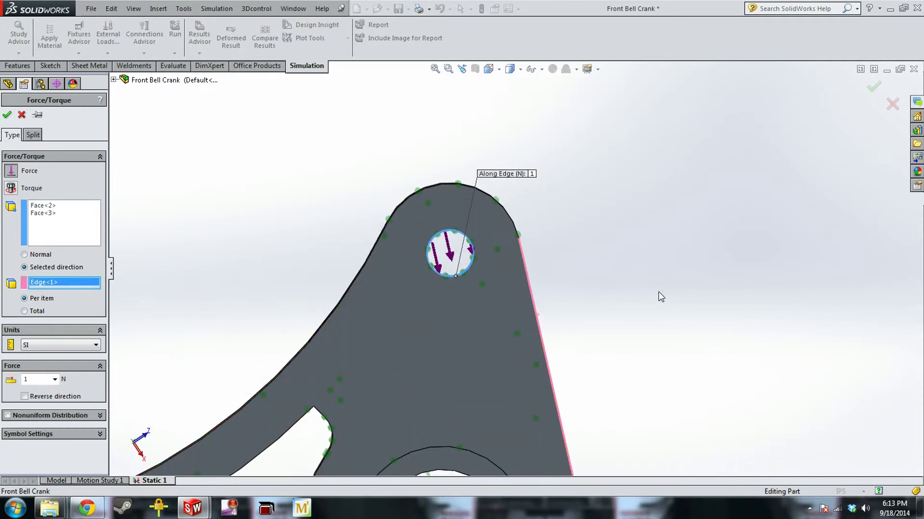
middle_drag(230, 188, 253, 195)
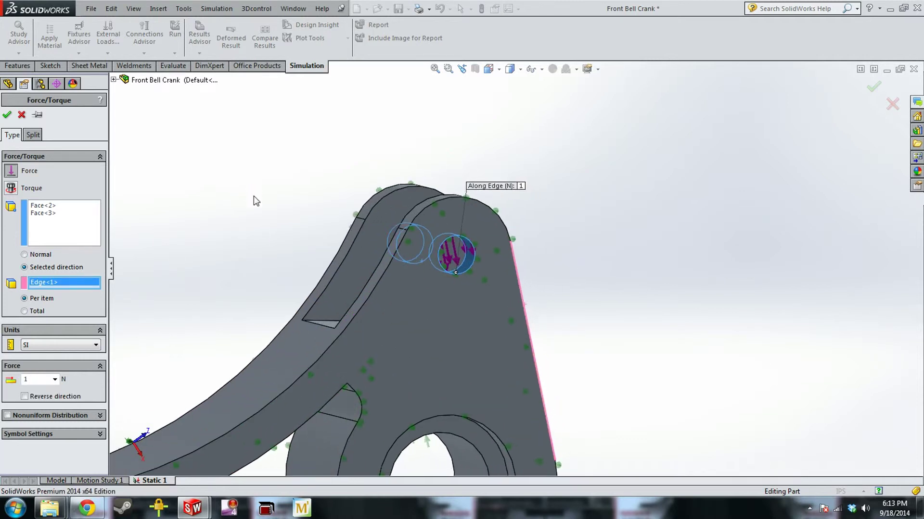
middle_drag(233, 232, 269, 254)
Step: Set the force units to English (IPS) and the force value to 30 lbf
click(70, 348)
click(41, 363)
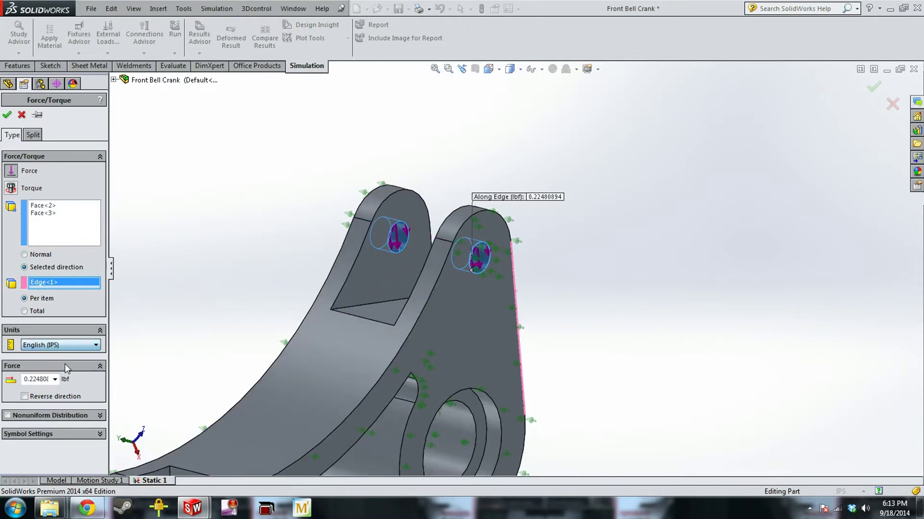
double_click(37, 380)
text(30)
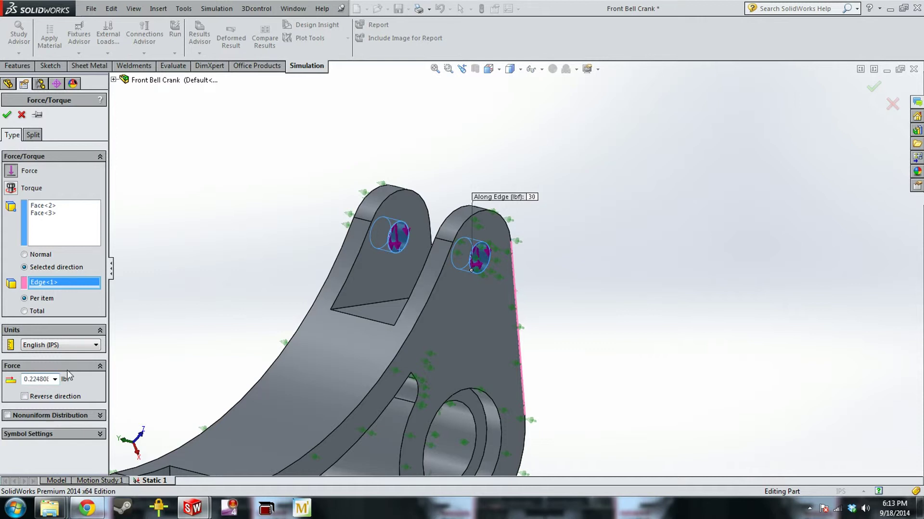
key(BackSpace)
key(BackSpace)
key(BackSpace)
key(BackSpace)
key(BackSpace)
key(BackSpace)
key(BackSpace)
key(BackSpace)
key(BackSpace)
key(BackSpace)
Step: Define the 30 lbf force as a total over both upper clevis holes instead of per item, and accept the load
click(71, 310)
click(90, 347)
click(72, 364)
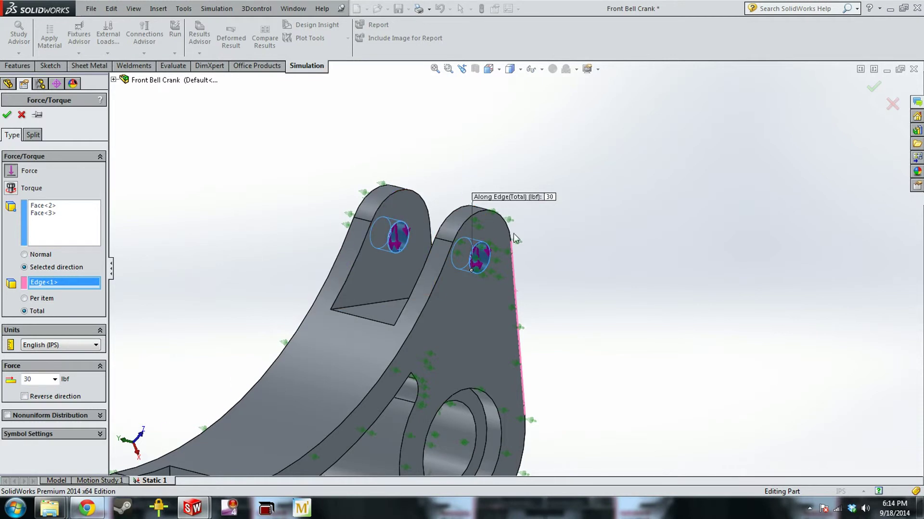
click(25, 298)
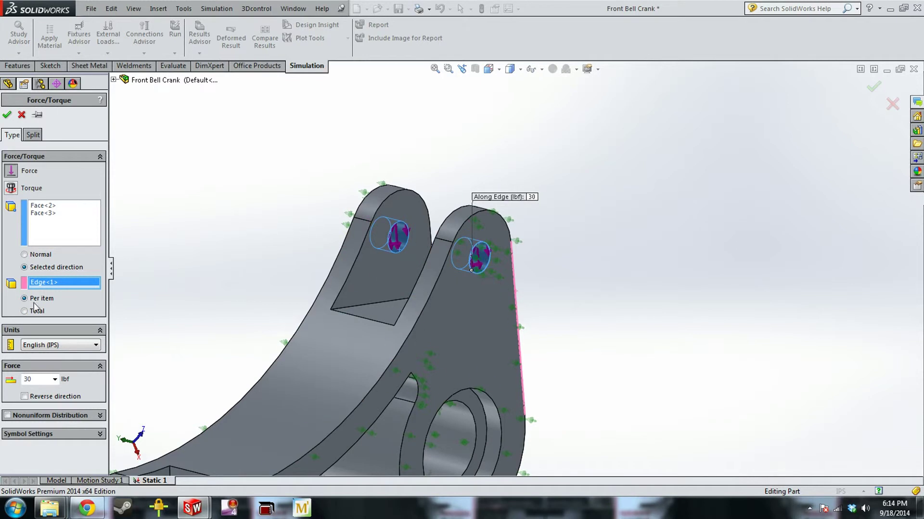
click(25, 311)
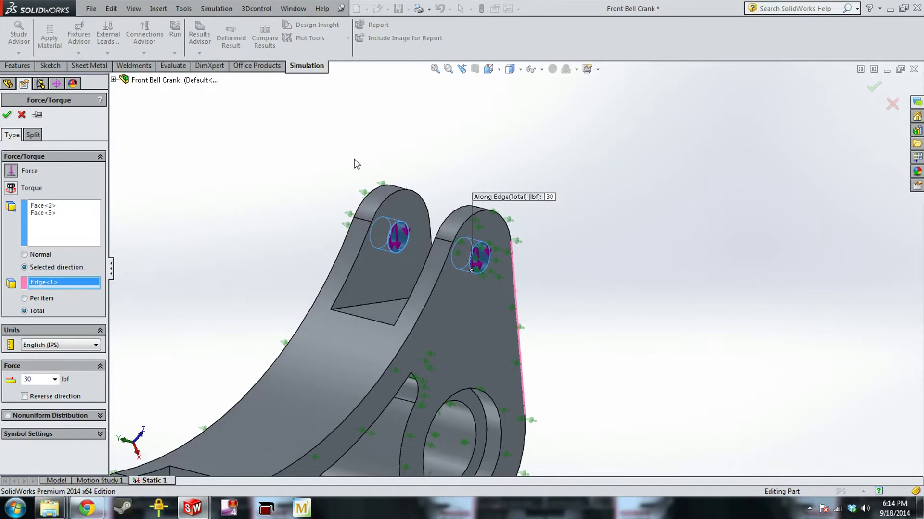
click(7, 114)
scroll(313, 255, up, 5)
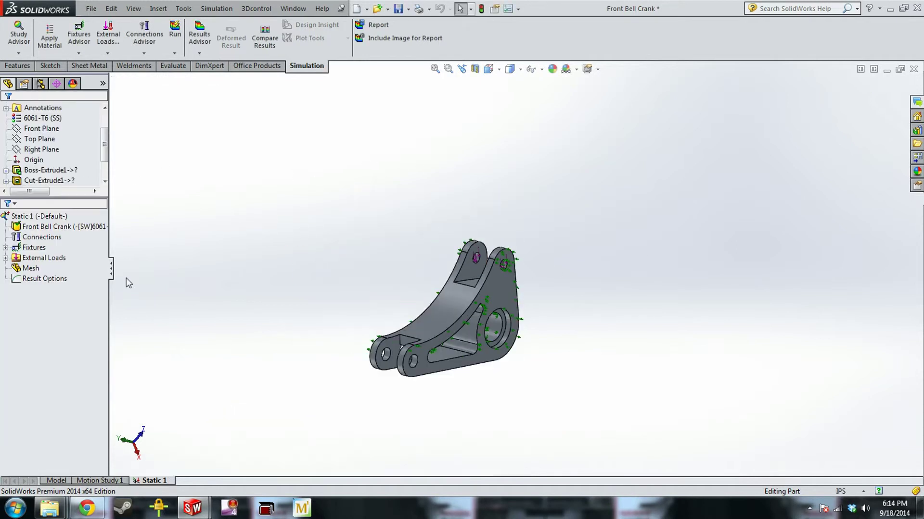
Step: Start a second force load on the two clevis holes of the crank's long lower arm, using a selected direction
right_click(34, 258)
click(64, 282)
scroll(433, 353, down, 5)
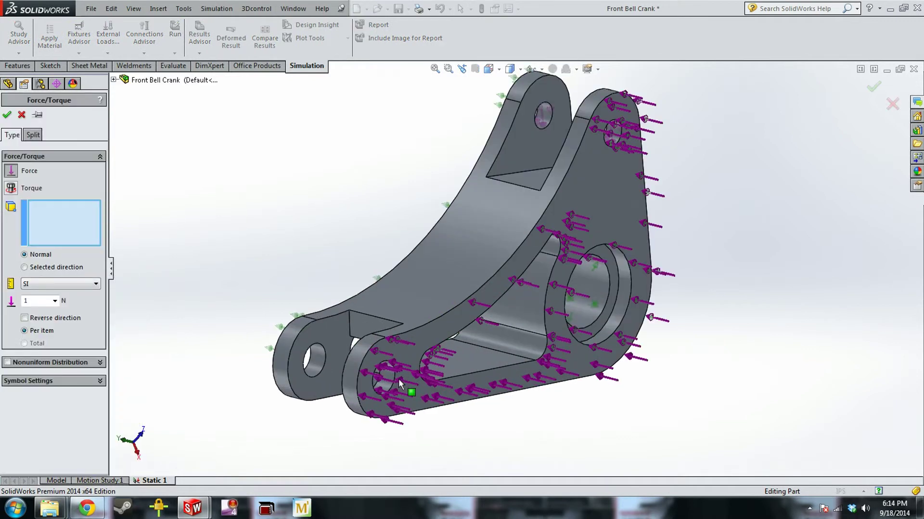
click(385, 380)
click(310, 365)
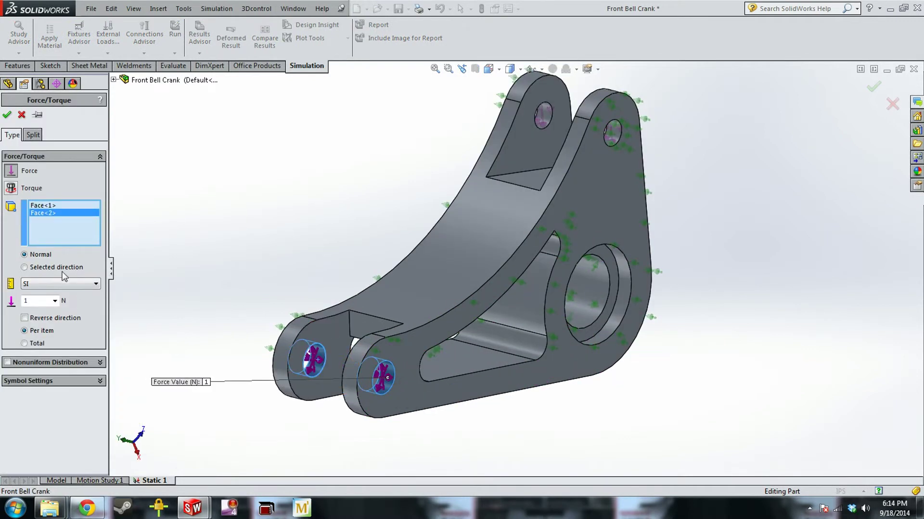
click(33, 267)
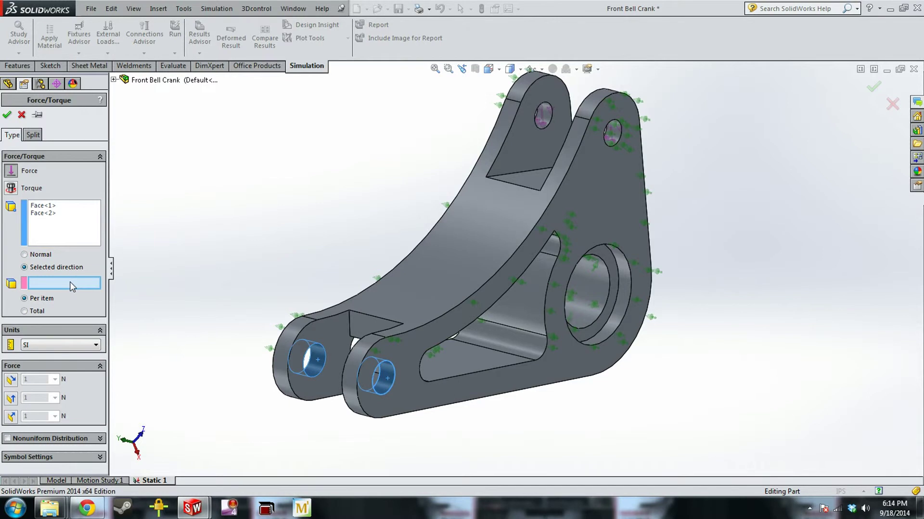
Step: Try the lower straight edge and the flat side face as direction references, toggling the two in-plane force components
click(463, 405)
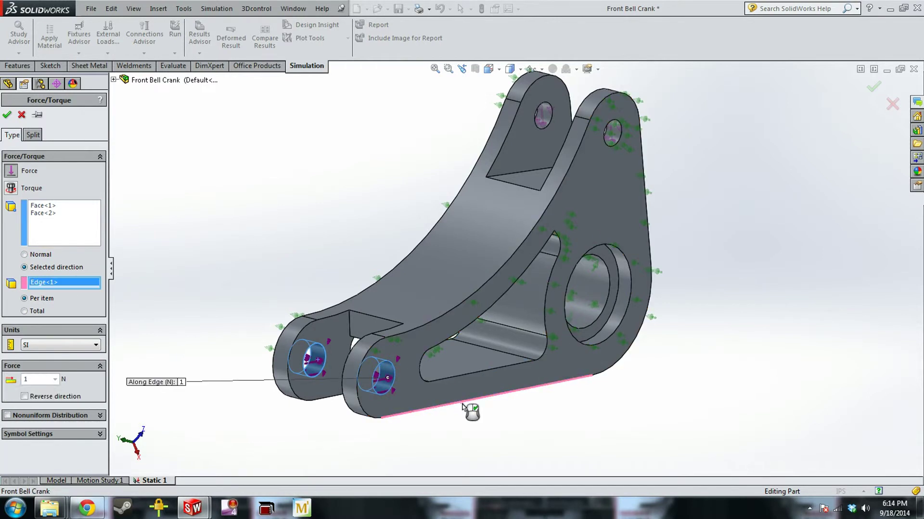
click(463, 405)
click(441, 390)
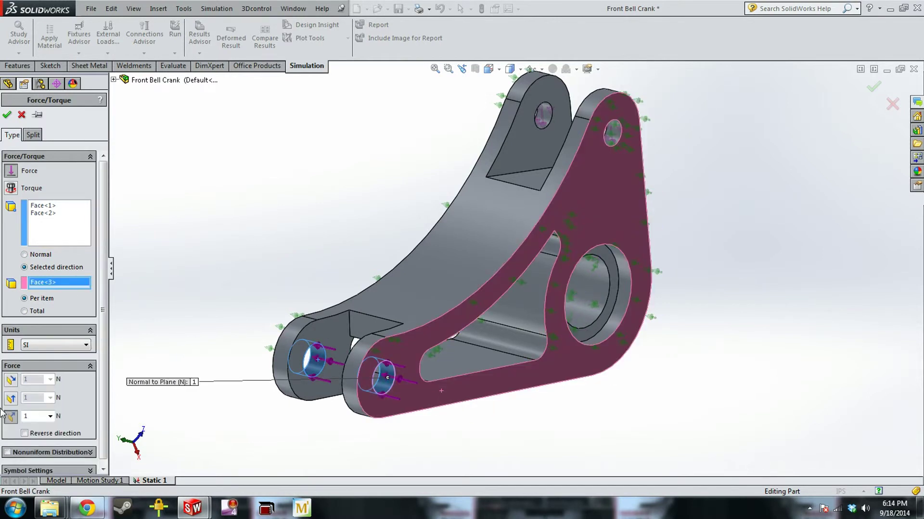
click(11, 380)
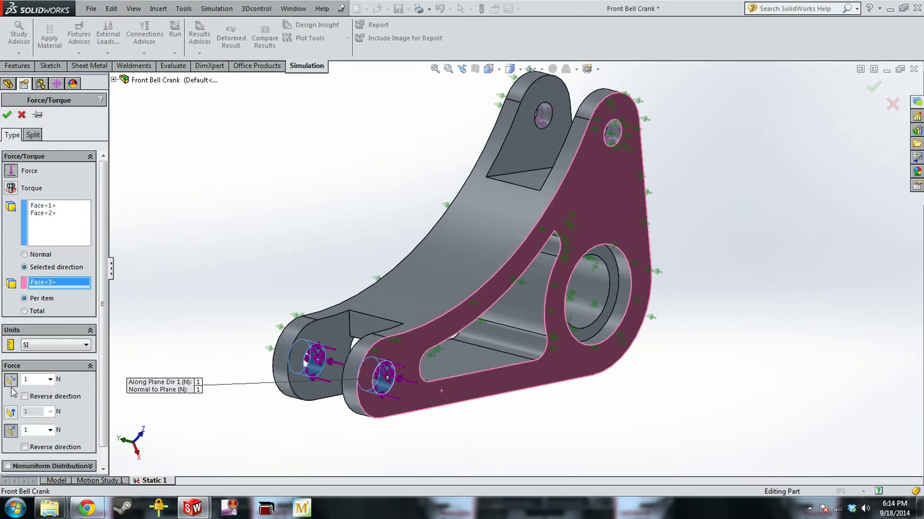
click(11, 412)
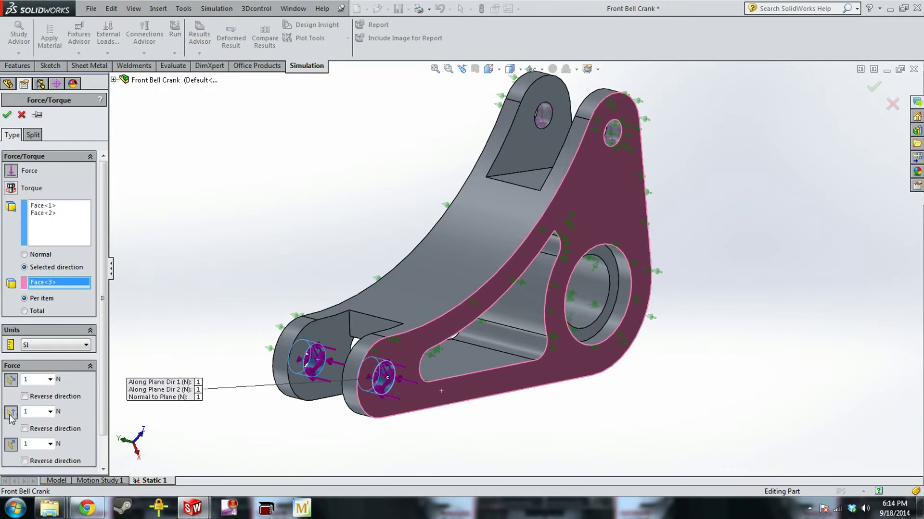
click(11, 412)
click(10, 380)
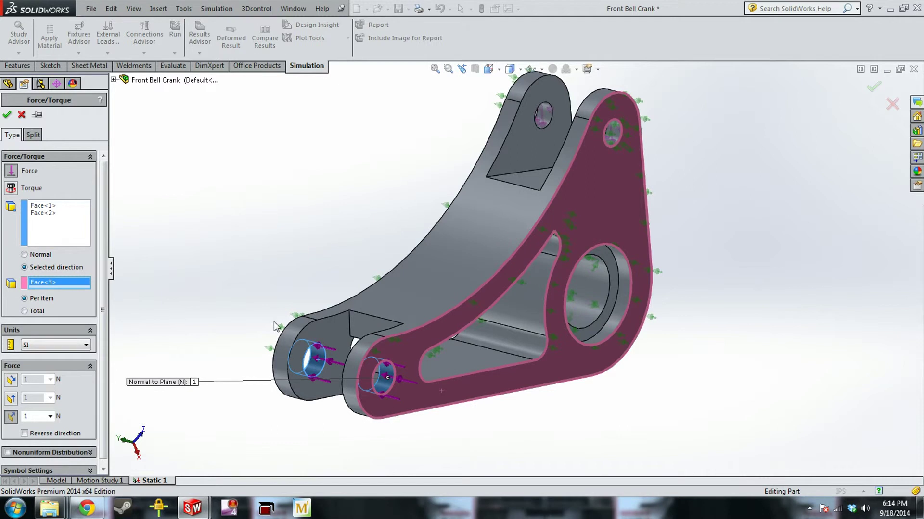
Step: Direct the second force along the crank's straight lower edge, set it to 30 lbf in English (IPS) units, and accept the load
click(474, 399)
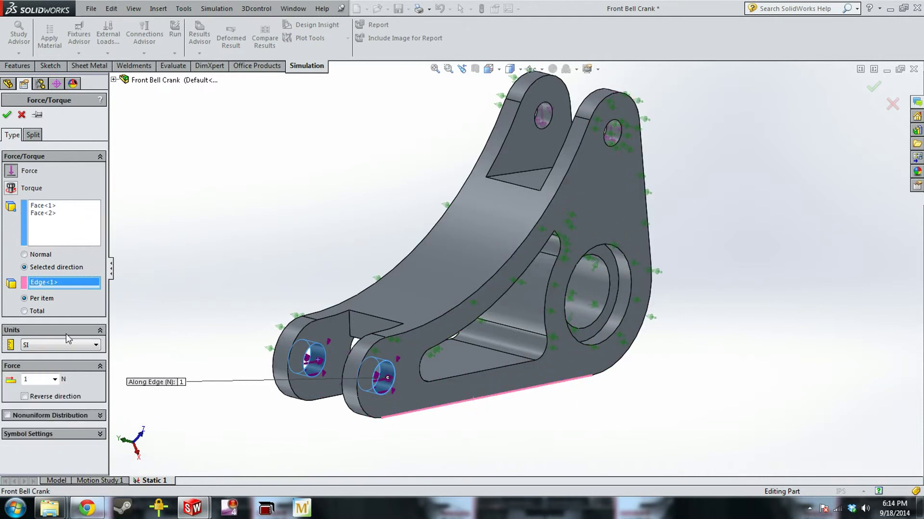
click(48, 345)
click(38, 360)
double_click(43, 380)
text(30)
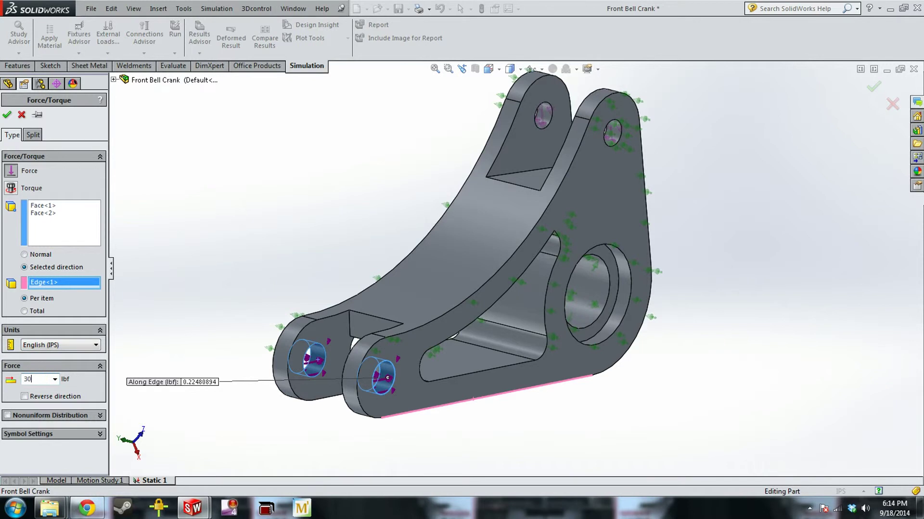
click(6, 115)
scroll(539, 253, down, 3)
middle_drag(693, 292, 660, 297)
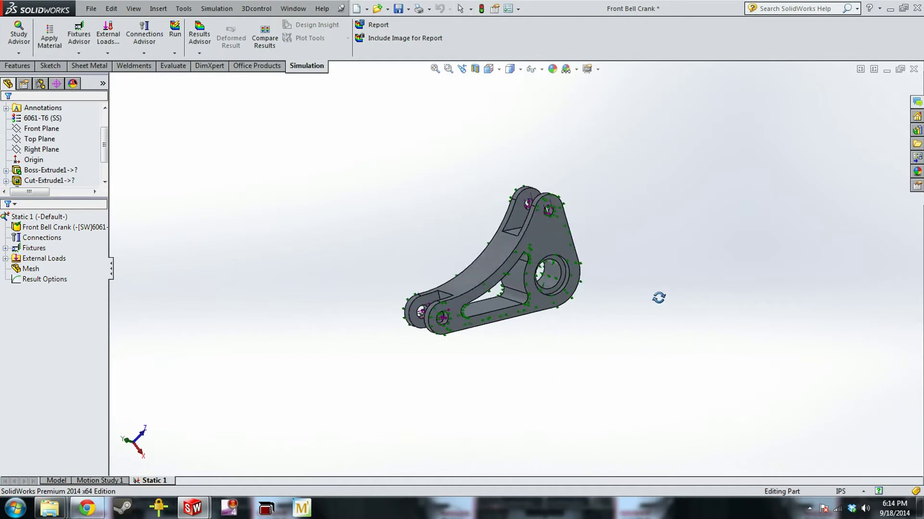
Step: Create a standard mesh of the bell crank with the mesh parameters enabled and the density moved well toward fine
scroll(553, 247, down, 5)
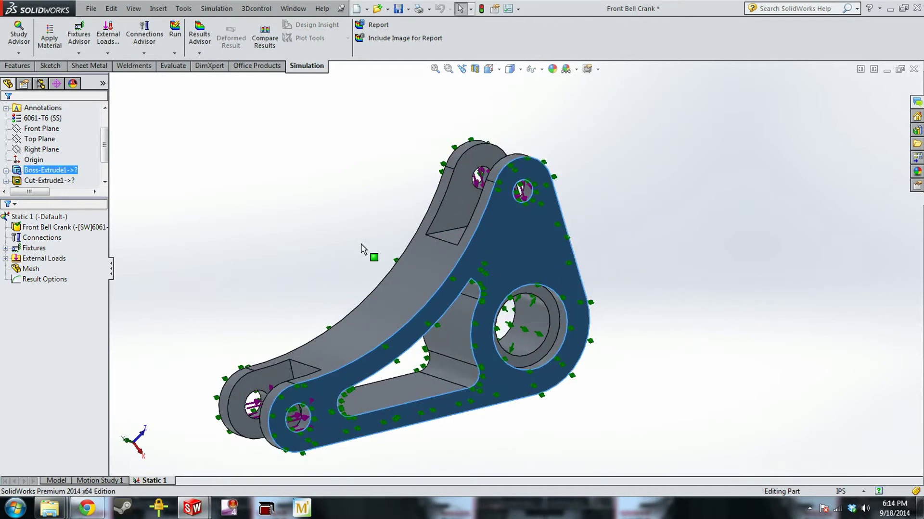
click(31, 268)
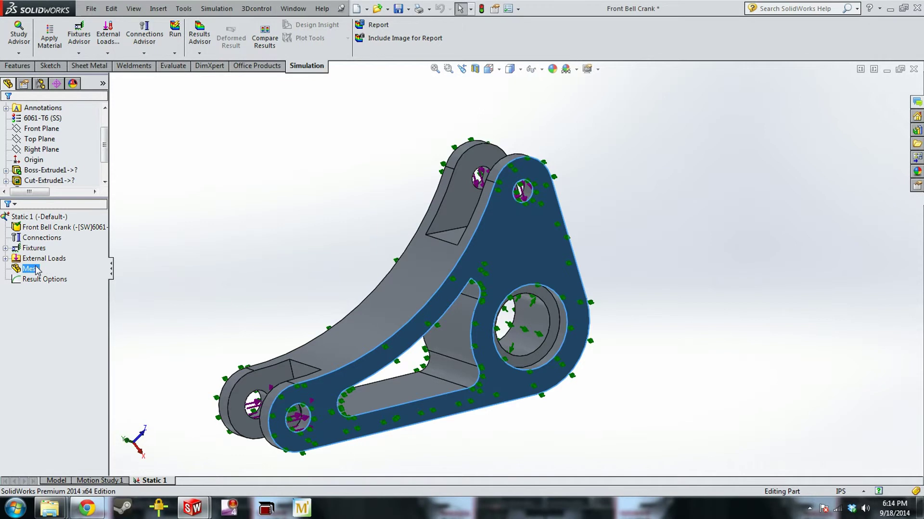
right_click(38, 270)
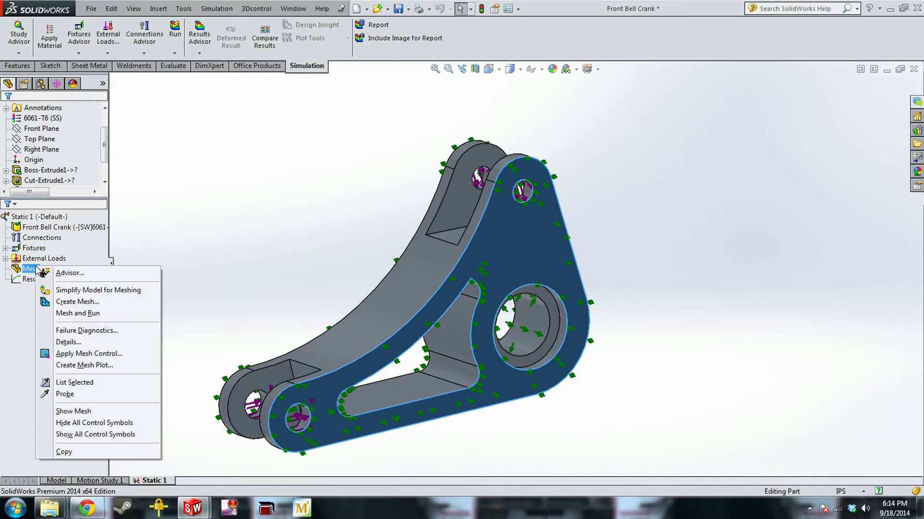
click(92, 306)
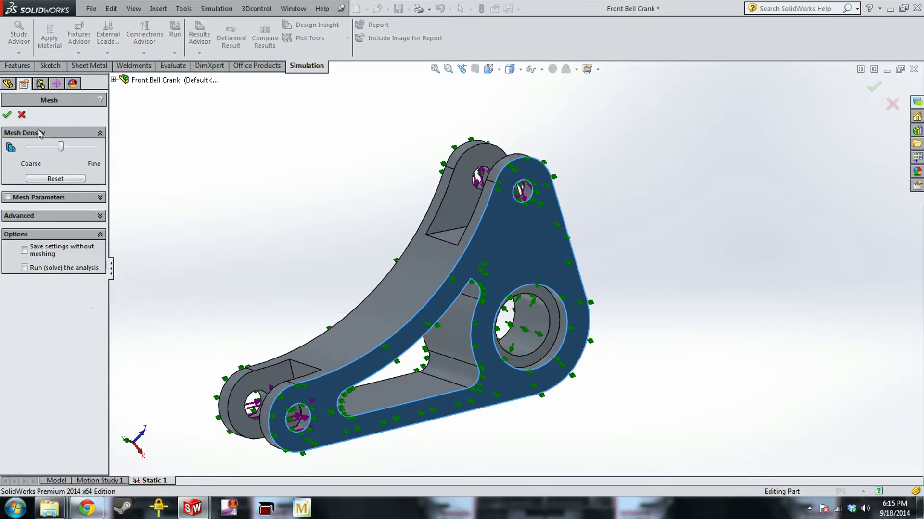
click(8, 197)
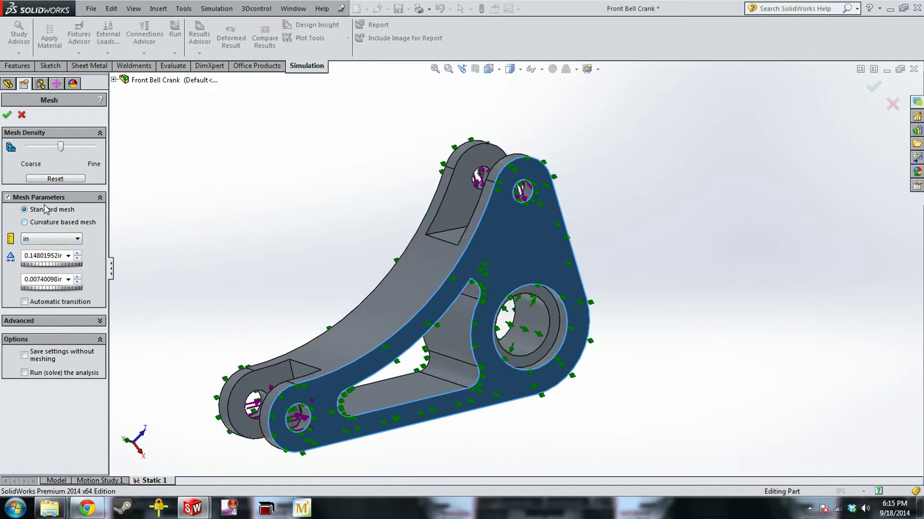
drag(61, 147, 84, 154)
click(5, 116)
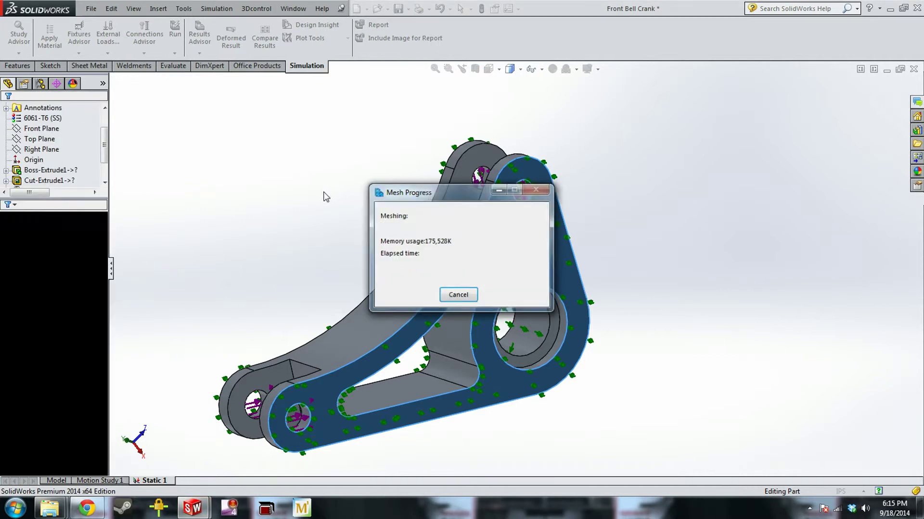
Step: Examine the generated solid mesh up close on the curved web, bore and clevis ends, and as a whole
middle_drag(486, 323, 433, 321)
scroll(430, 320, down, 1)
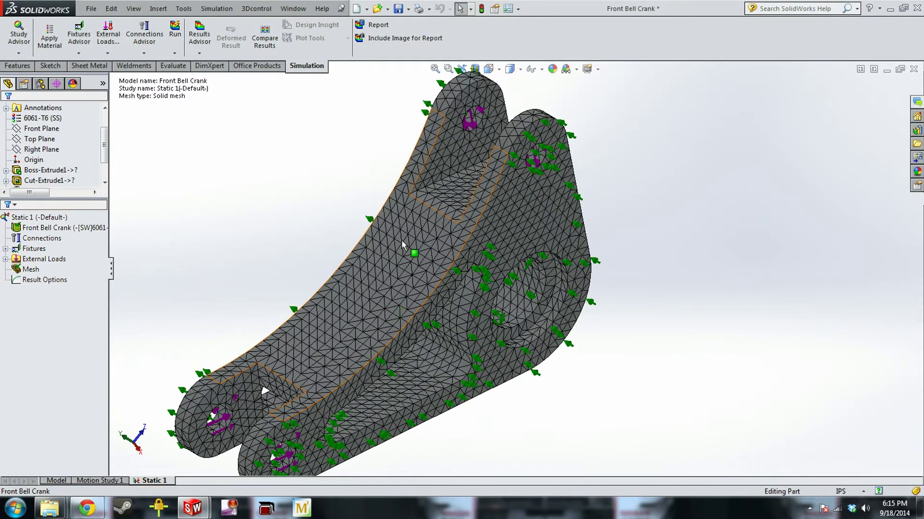
scroll(431, 259, down, 4)
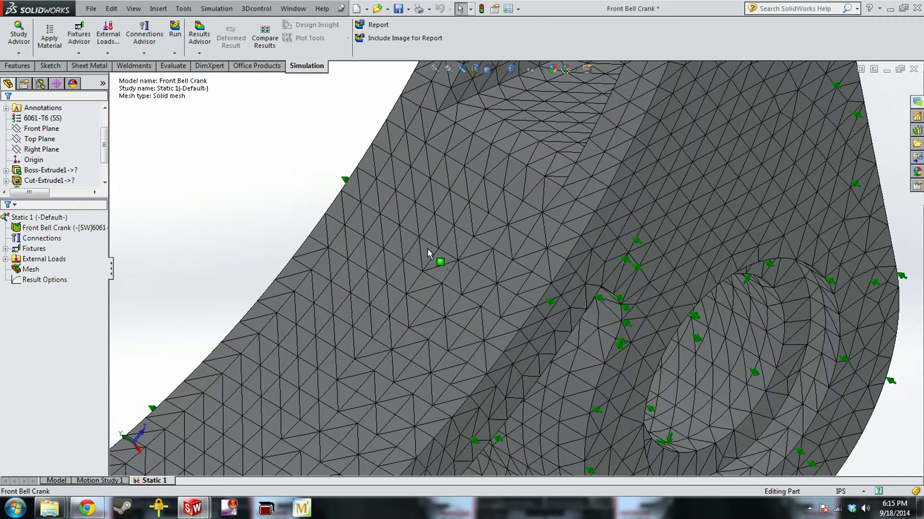
key(f)
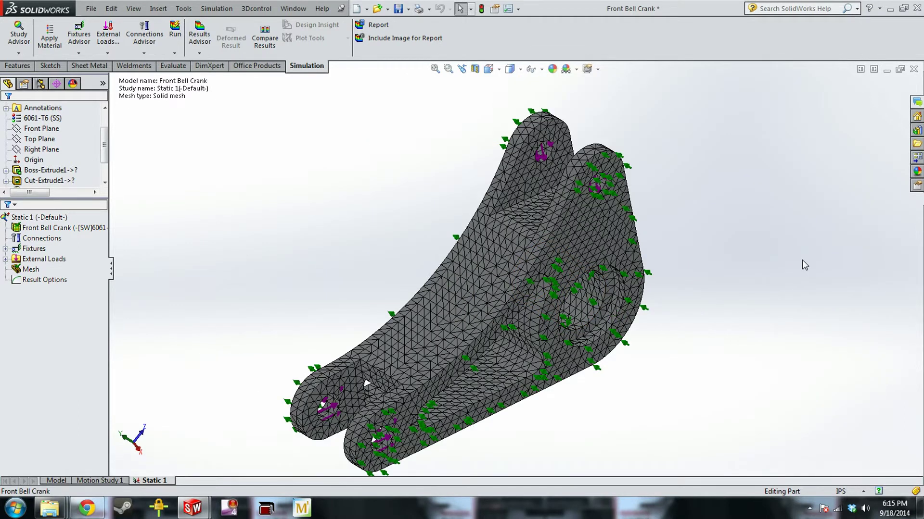
key(z)
scroll(649, 315, down, 2)
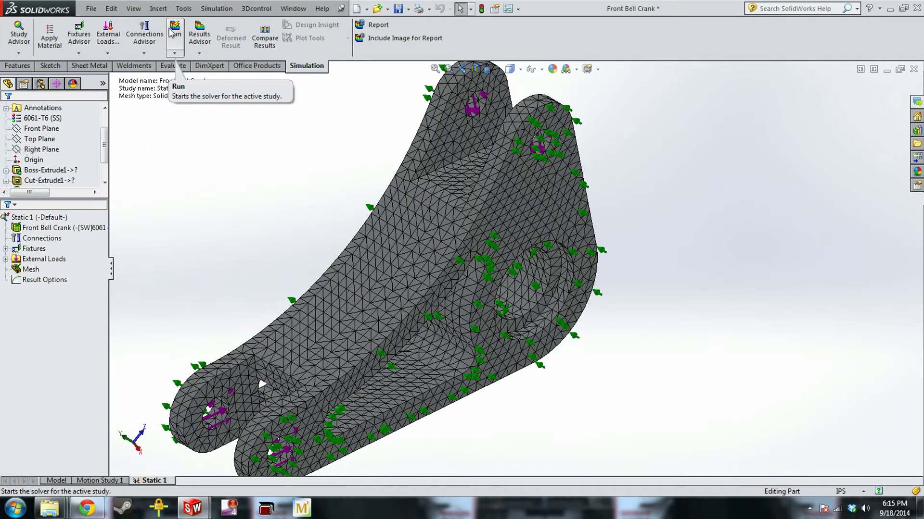
scroll(562, 236, up, 3)
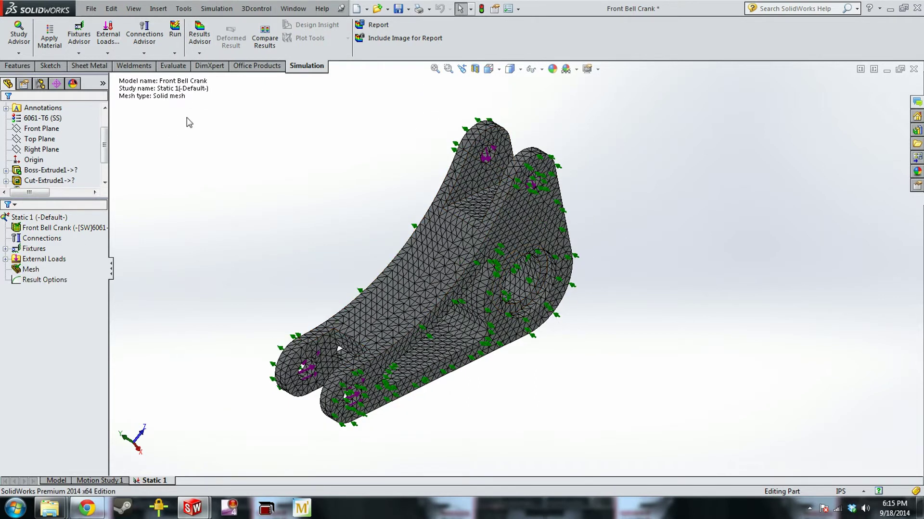
Step: Run the static study, choosing to solve with small displacement
click(176, 34)
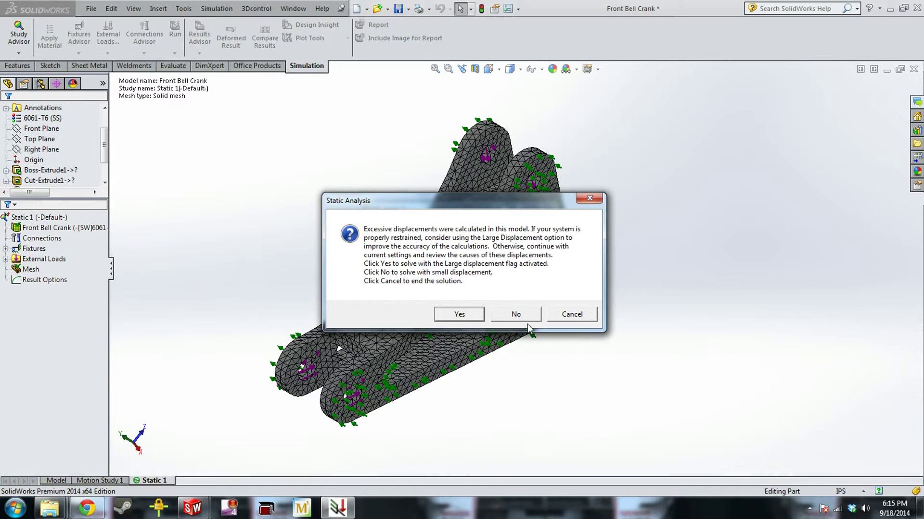
drag(475, 199, 412, 232)
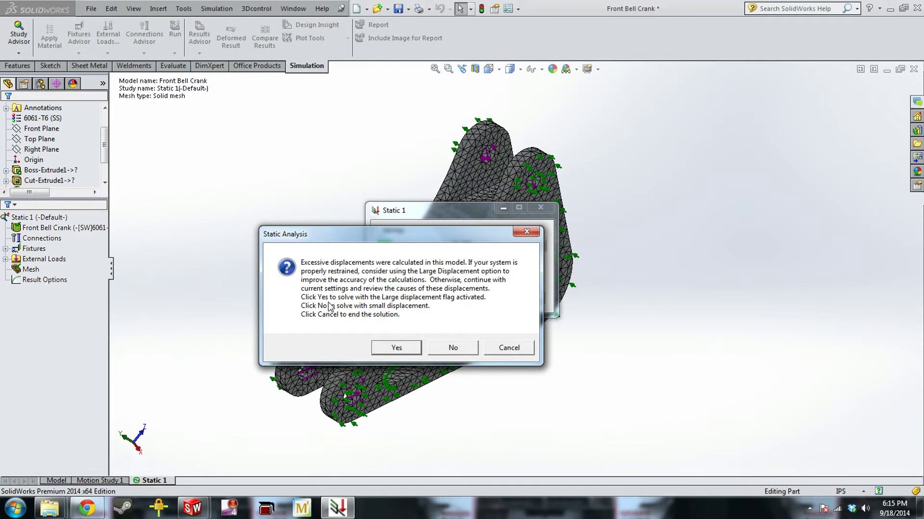
click(461, 348)
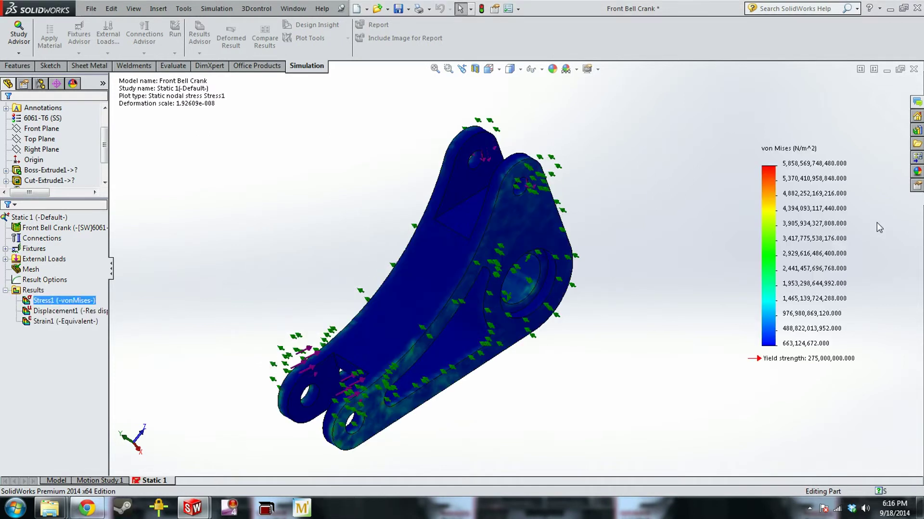
key(XF86AudioLowerVolume)
key(XF86AudioLowerVolume)
key(XF86AudioLowerVolume)
key(XF86AudioLowerVolume)
key(XF86AudioLowerVolume)
key(XF86AudioLowerVolume)
key(XF86AudioLowerVolume)
key(XF86AudioLowerVolume)
key(XF86AudioLowerVolume)
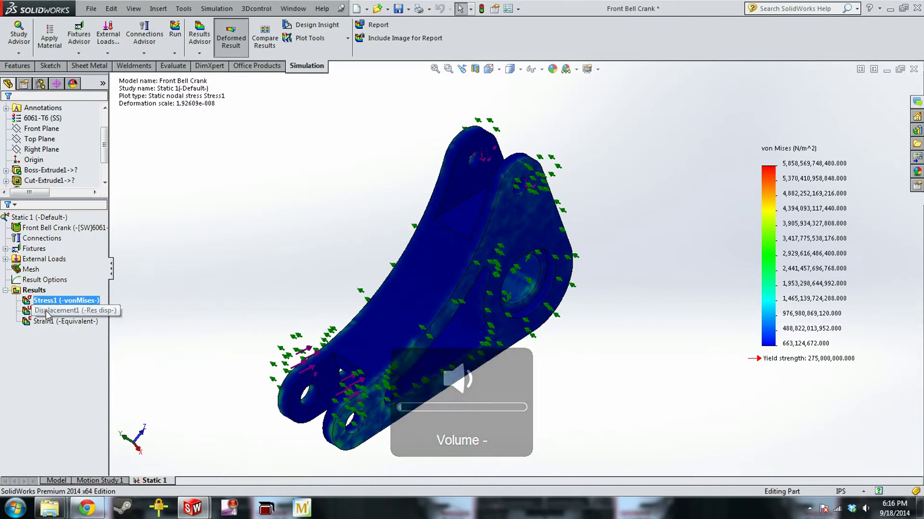
Step: Display the resultant displacement plot of the solved study
double_click(46, 312)
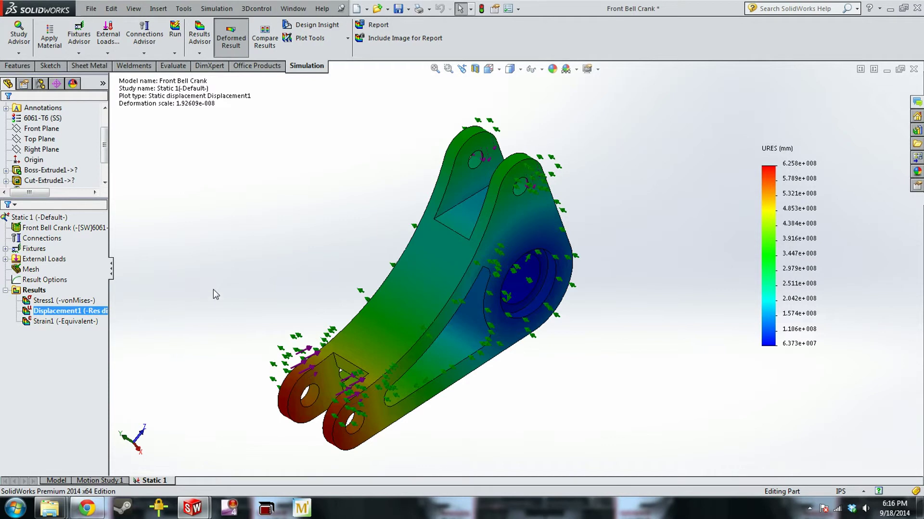
right_click(78, 312)
click(267, 237)
Step: Add a Fixed Geometry fixture on the inner face of the crank's large pivot bore
right_click(31, 249)
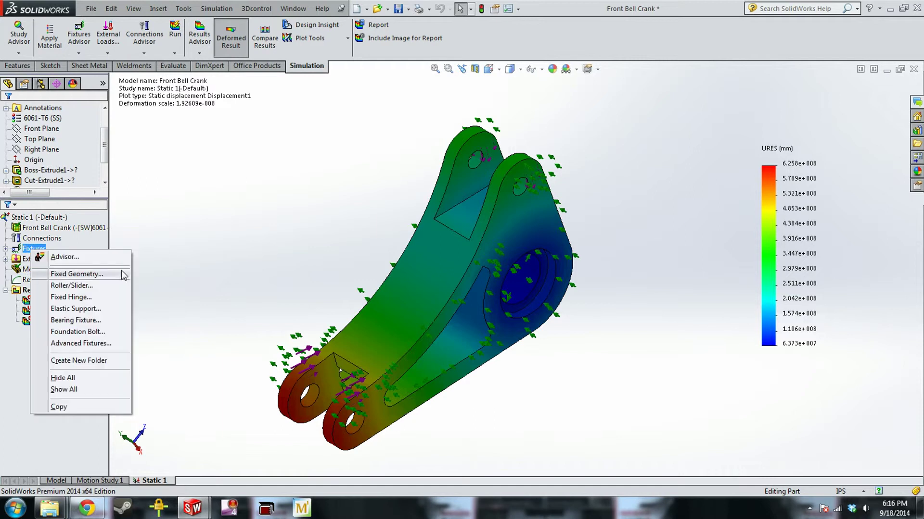
click(75, 274)
click(529, 279)
click(7, 114)
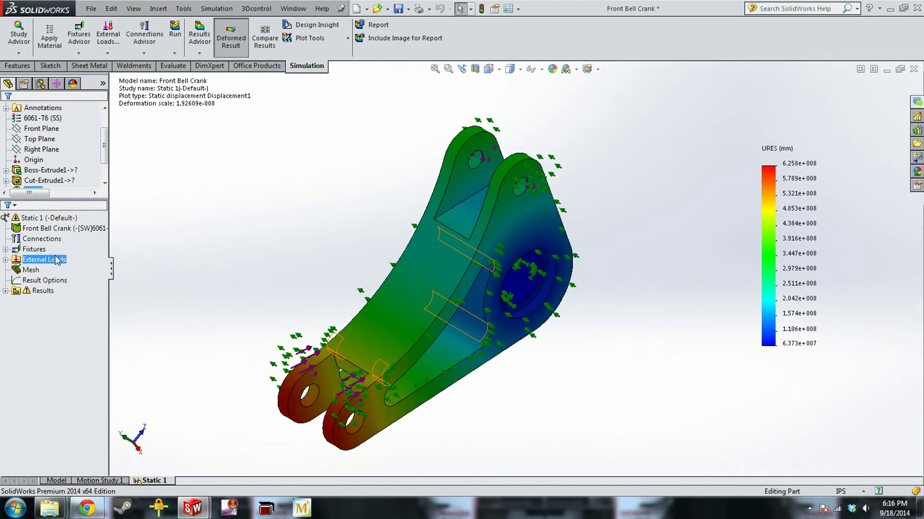
Step: Delete the fixed hinge and roller/slider fixtures, keeping only the fixed geometry fixture
click(6, 250)
click(58, 272)
click(54, 281)
click(57, 271)
click(57, 260)
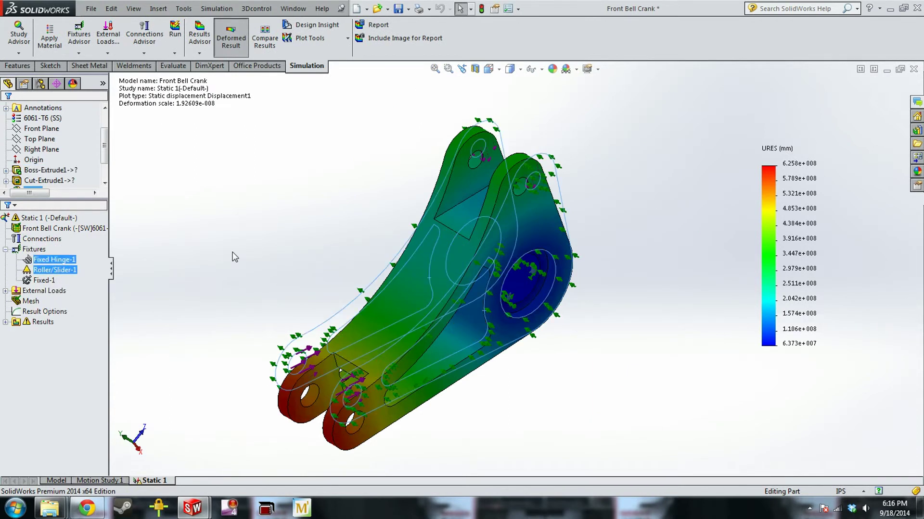
key(Delete)
key(Return)
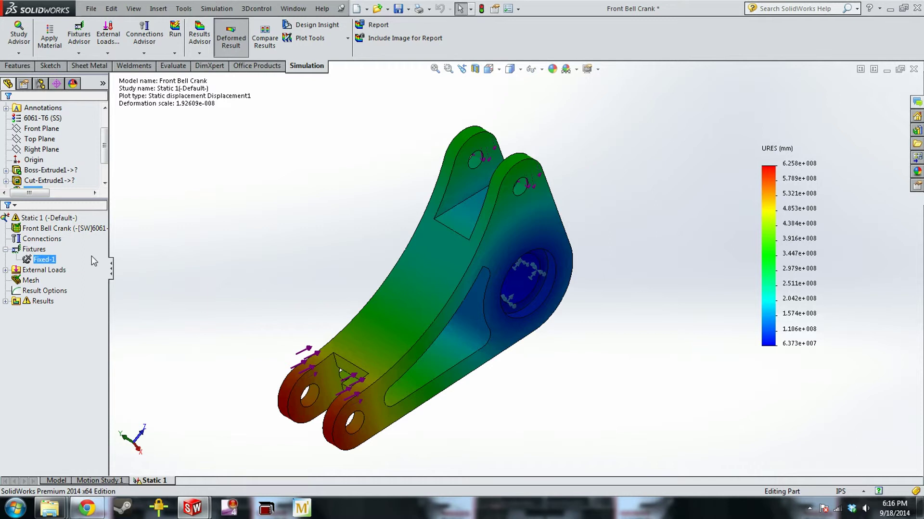
Step: Rerun the static study and inspect the von Mises stress plot from the crank's side
click(178, 36)
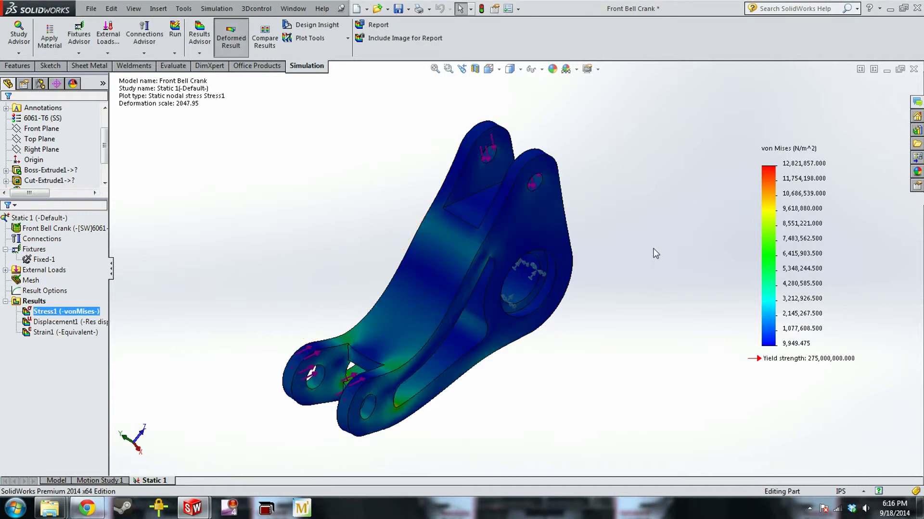
middle_drag(423, 345, 409, 362)
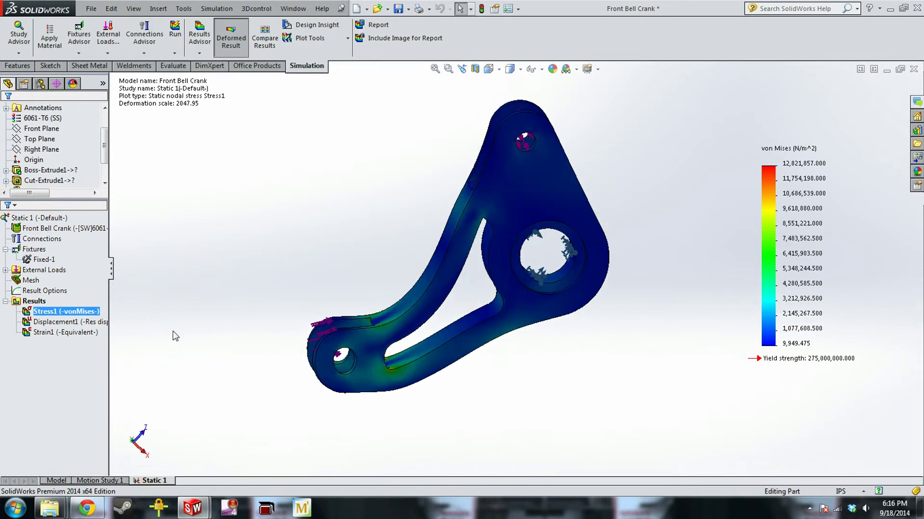
middle_drag(354, 383, 344, 381)
Step: Display the displacement plot and examine the area around the lower clevis
double_click(71, 322)
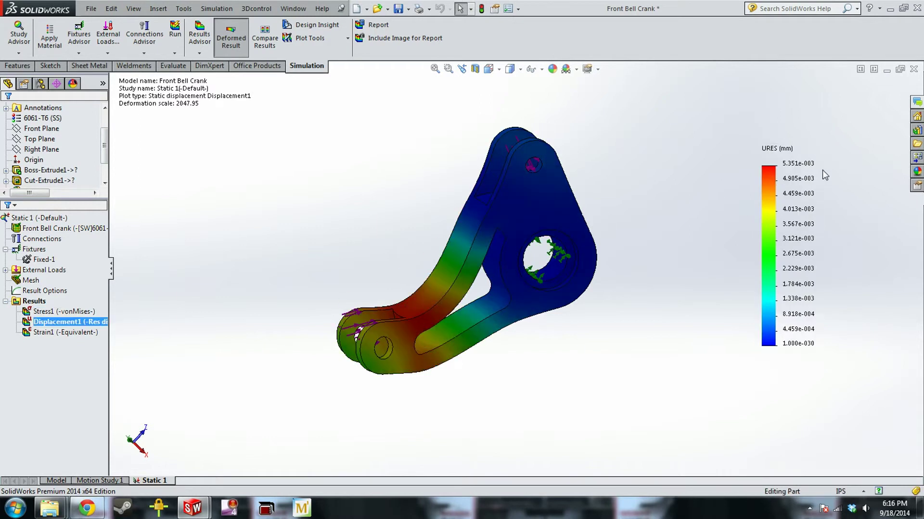
scroll(433, 330, down, 3)
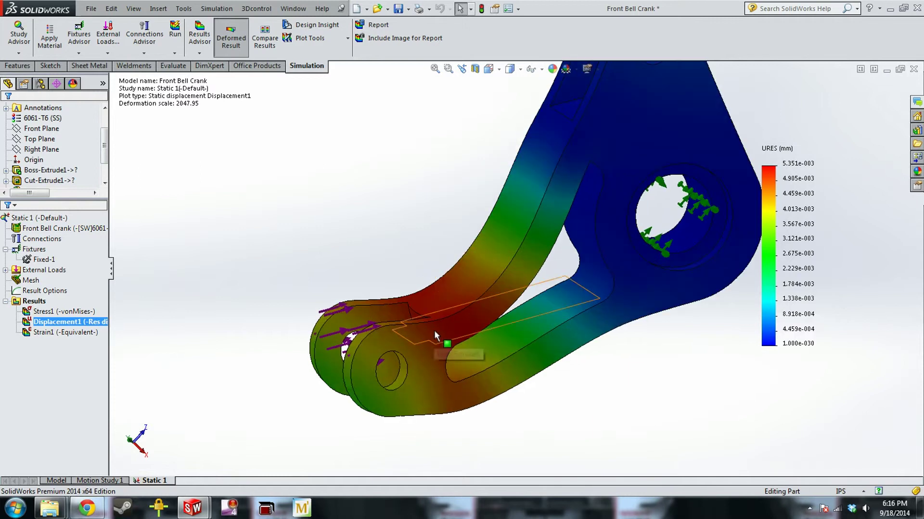
right_click(64, 326)
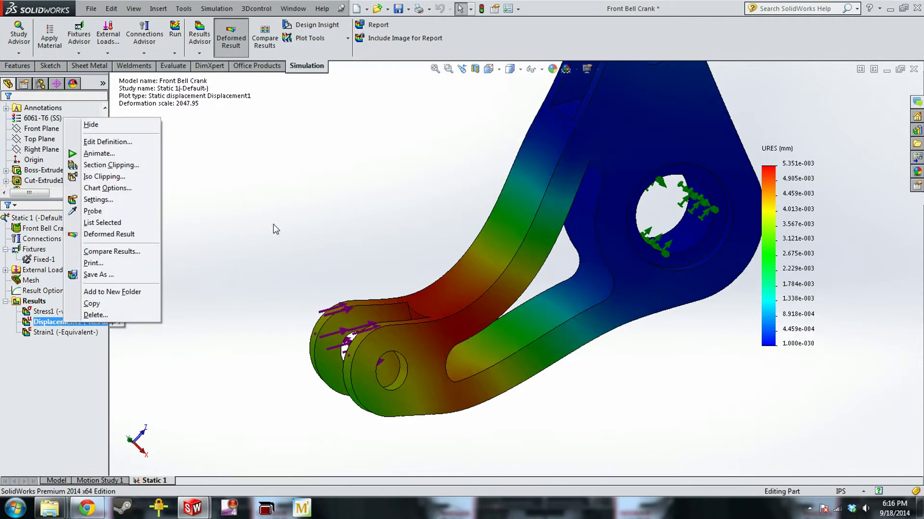
click(273, 224)
Step: Turn the deformed result of the displacement plot off and back on to compare the undeformed and deformed shapes
right_click(71, 319)
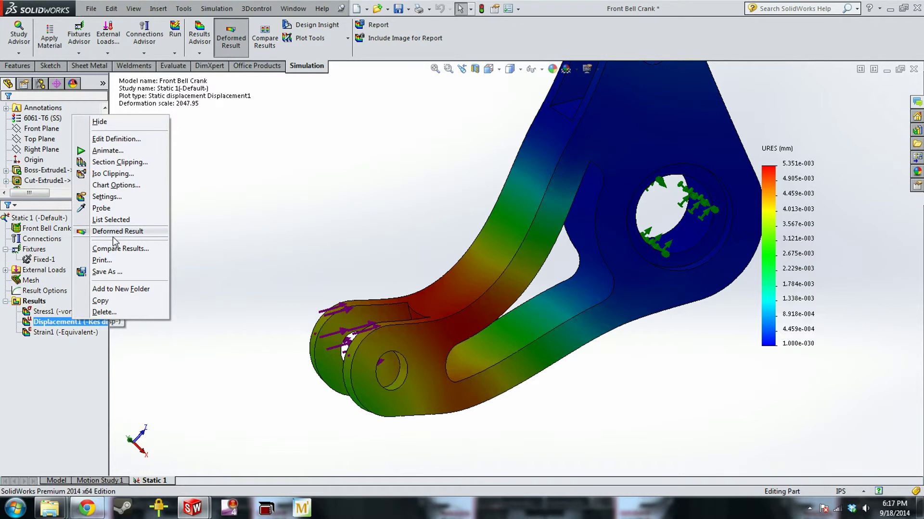
click(114, 242)
middle_drag(619, 324, 485, 404)
right_click(89, 320)
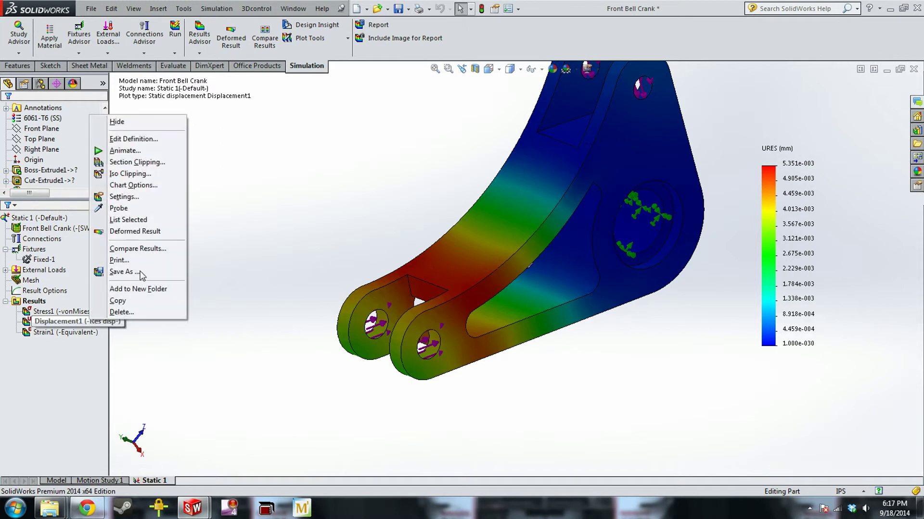
click(132, 231)
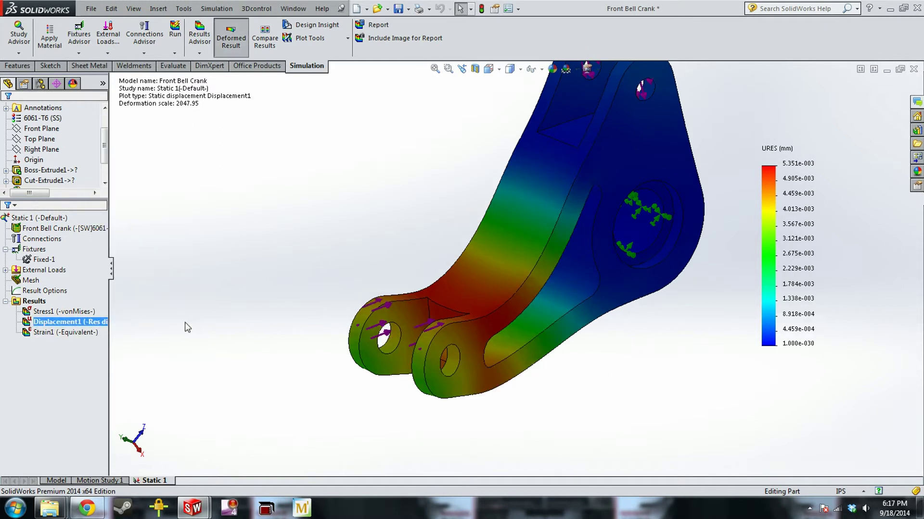
scroll(564, 261, up, 5)
middle_drag(563, 261, 473, 304)
scroll(541, 292, down, 5)
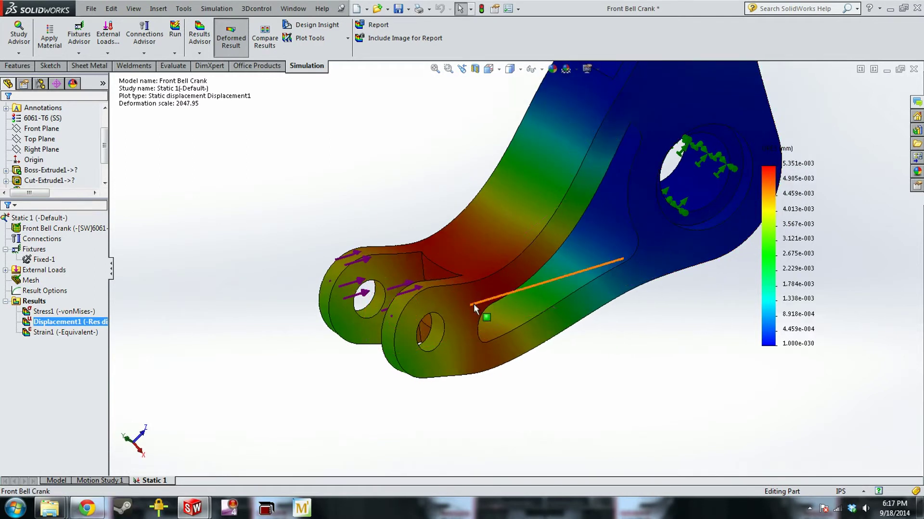
click(80, 337)
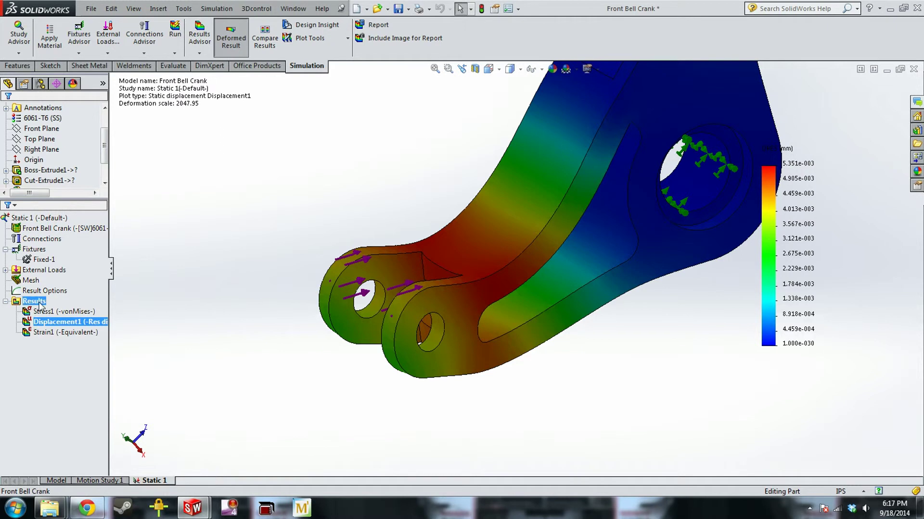
click(251, 256)
Step: Display the von Mises stress plot and set its units to psi
double_click(62, 312)
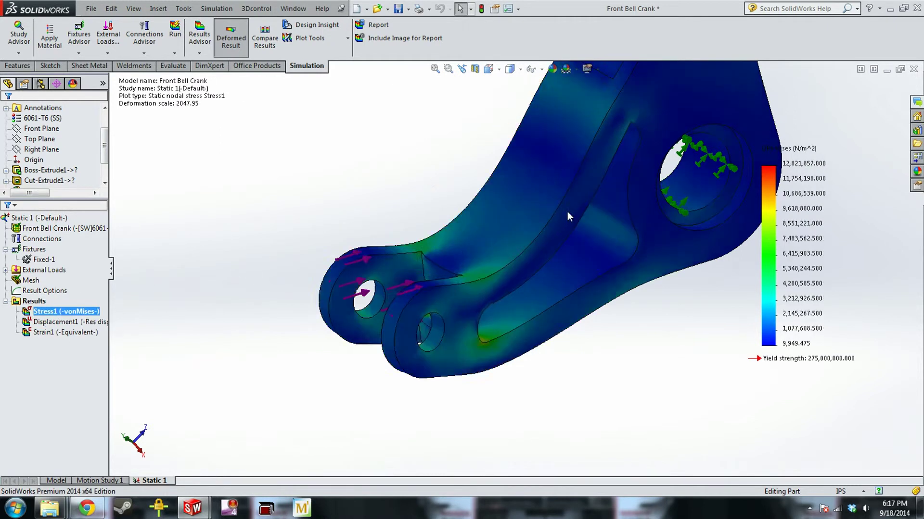
scroll(695, 288, up, 3)
scroll(667, 188, down, 2)
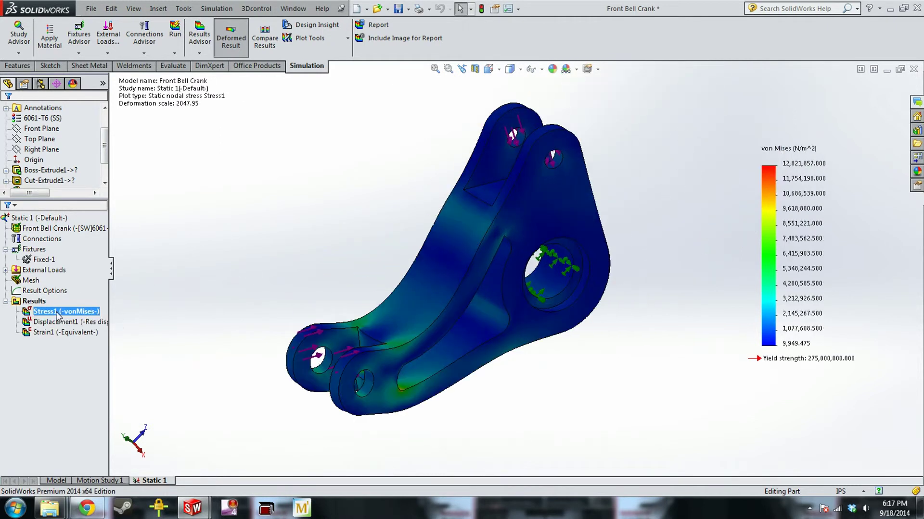
right_click(93, 313)
click(99, 131)
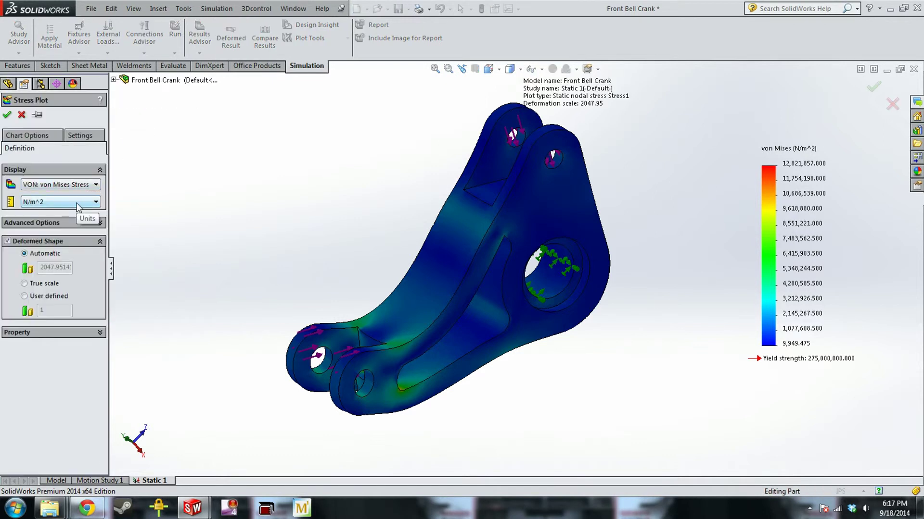
click(76, 203)
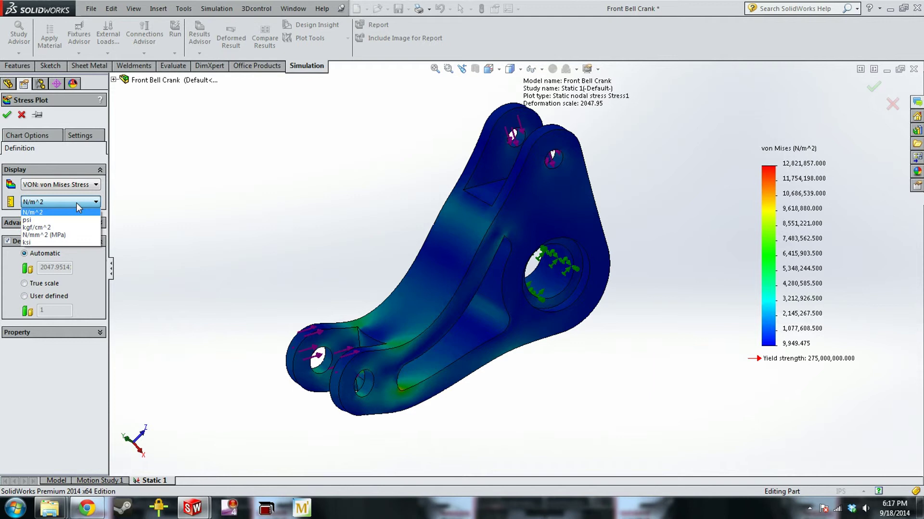
click(68, 220)
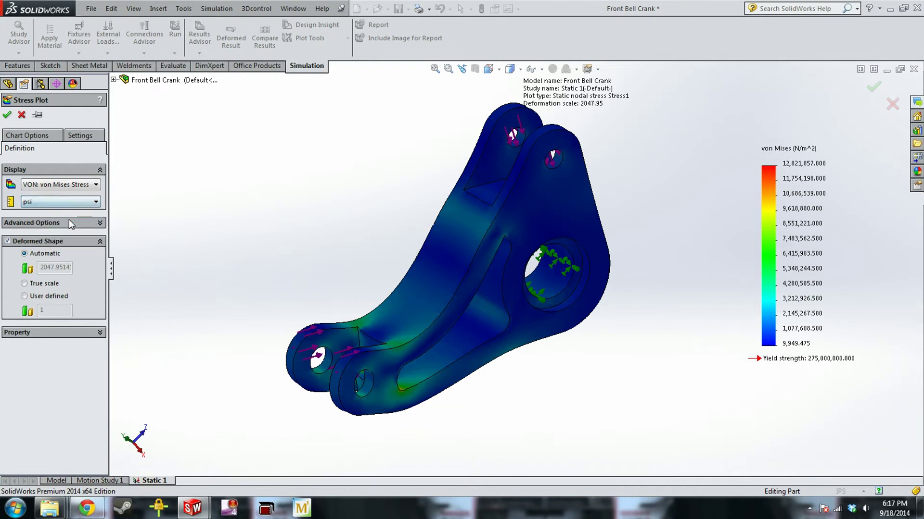
key(Return)
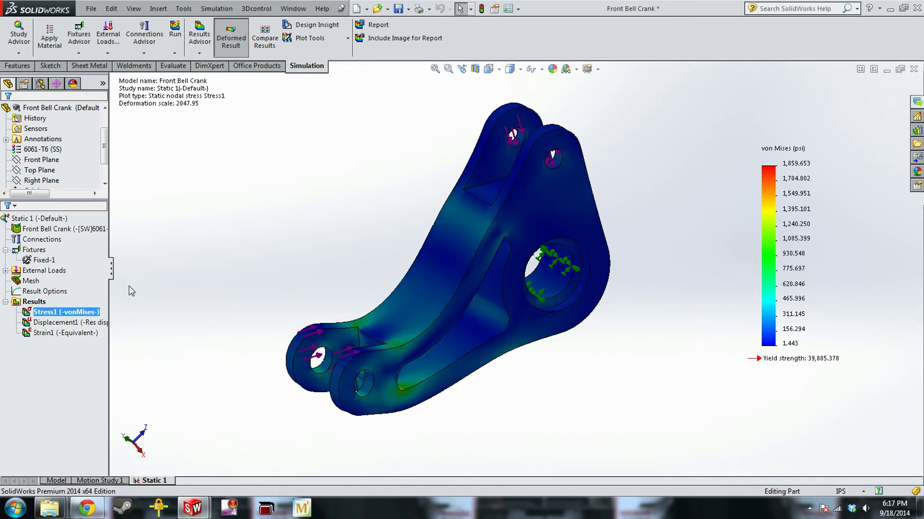
Step: Define a factor of safety plot for all bodies using the Max von Mises Stress criterion
click(45, 304)
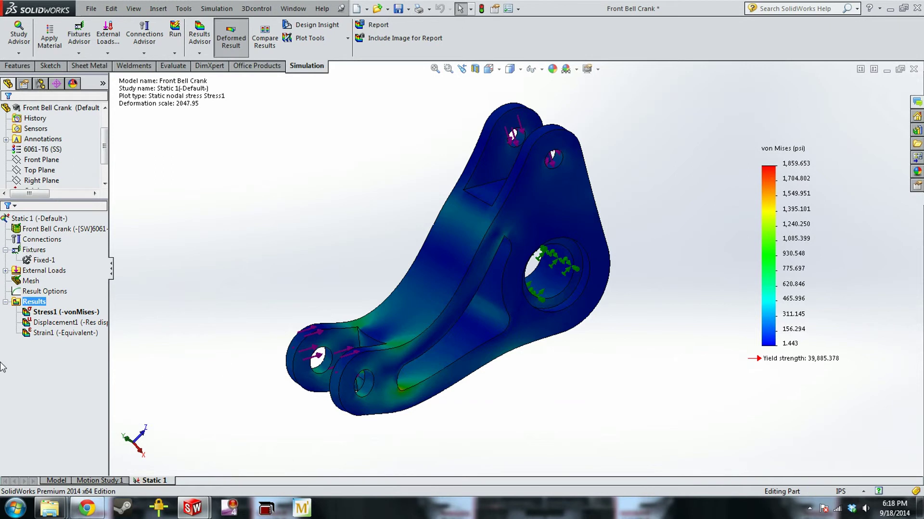
right_click(34, 306)
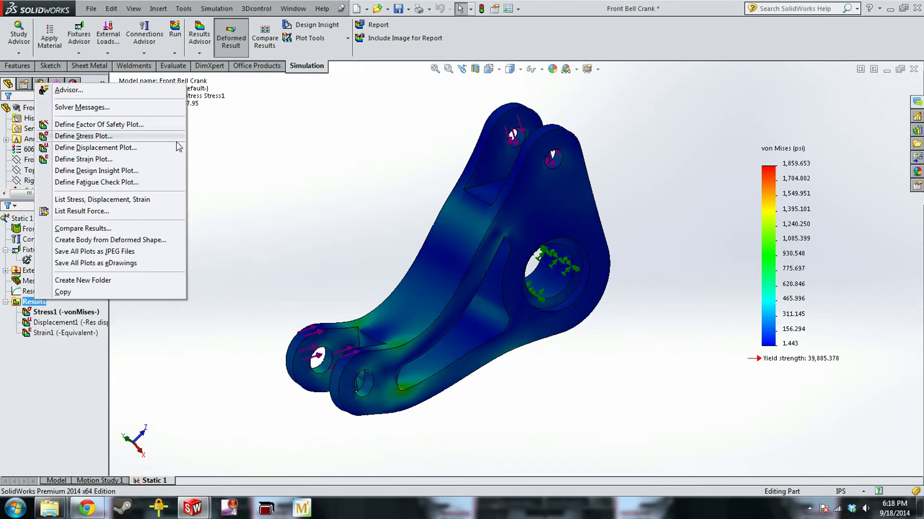
click(143, 125)
click(72, 218)
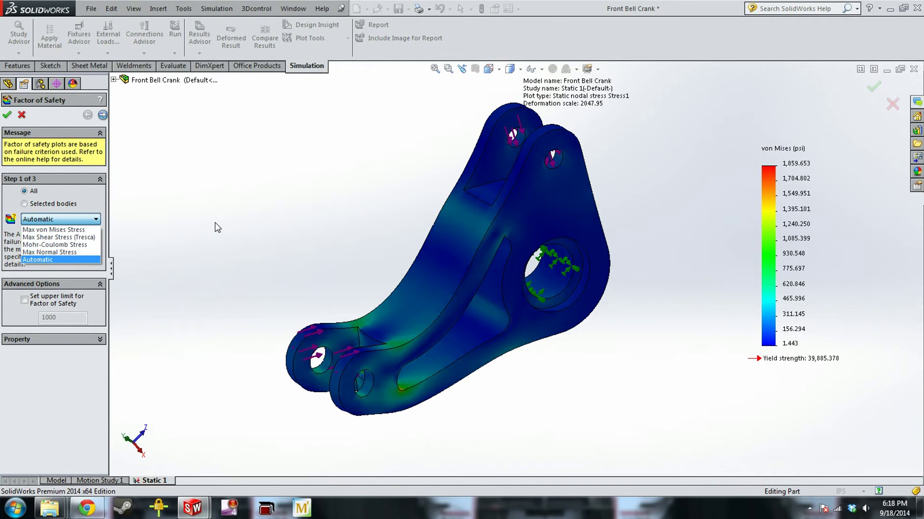
click(73, 231)
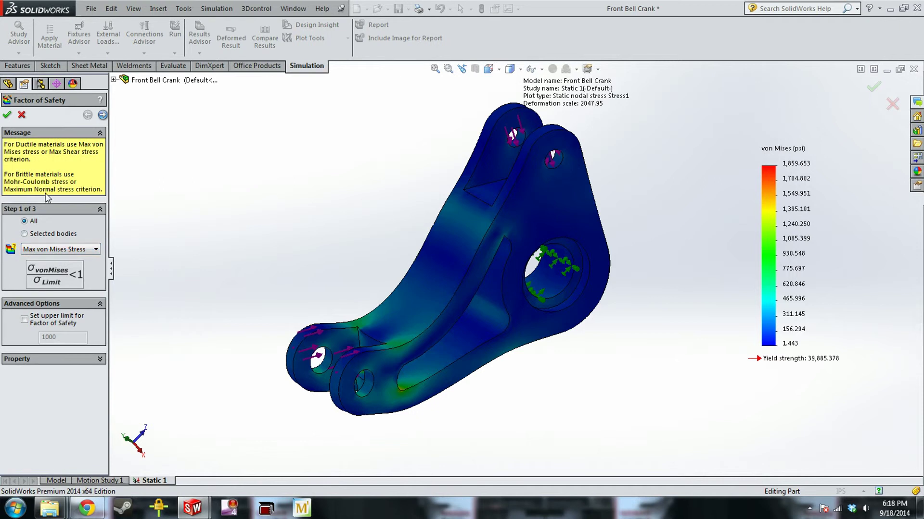
click(7, 114)
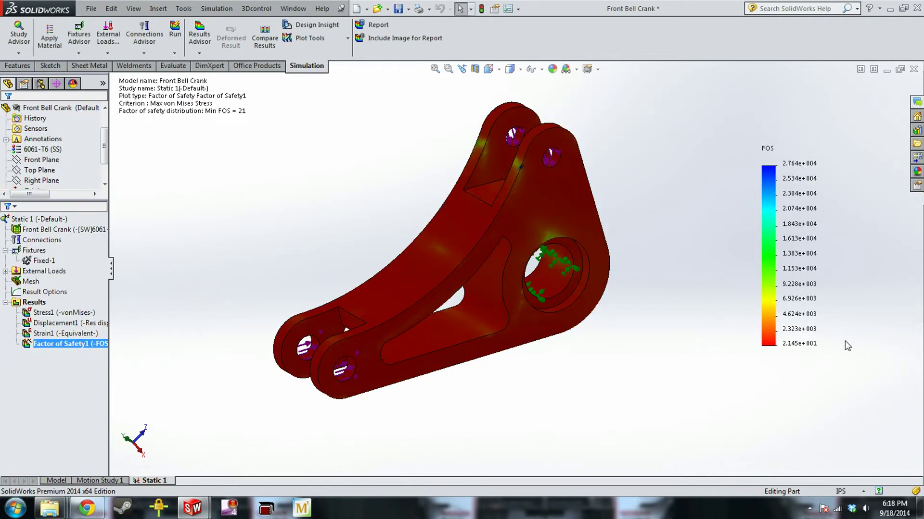
Step: Show the minimum and maximum annotations on the factor of safety plot
right_click(68, 344)
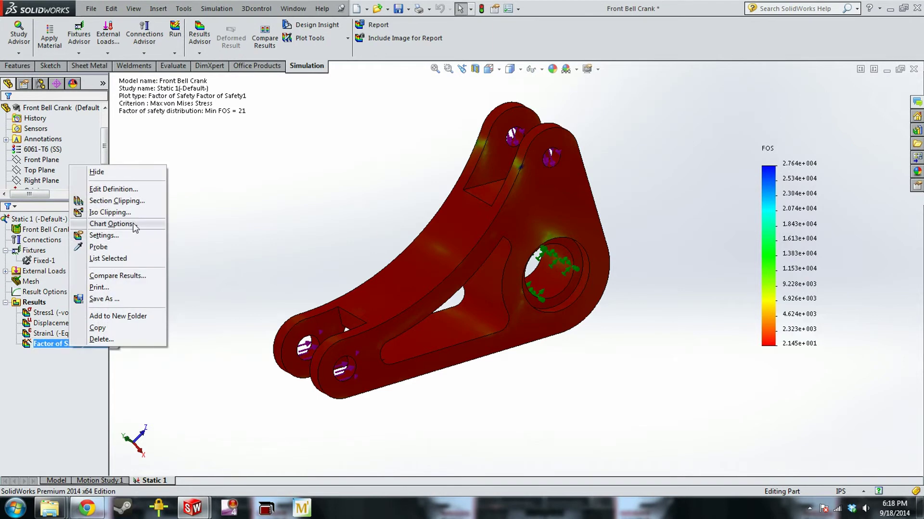
click(134, 225)
click(37, 179)
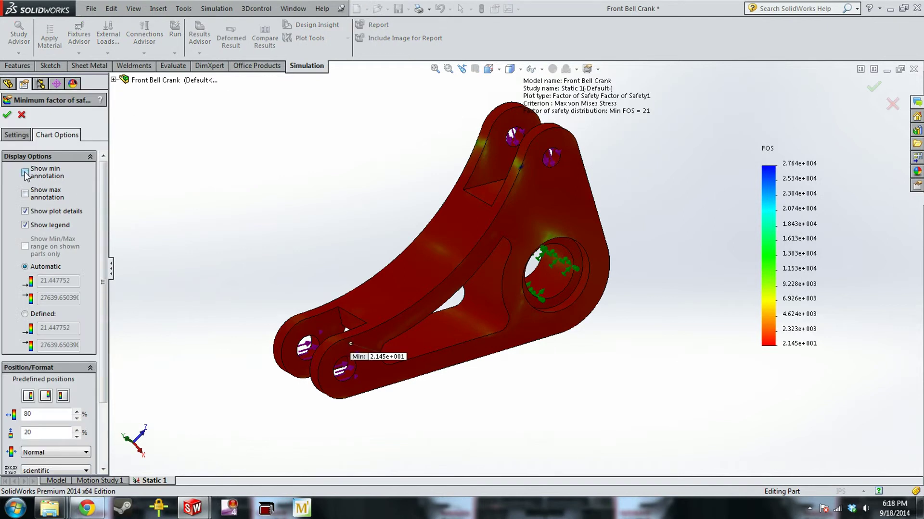
click(26, 193)
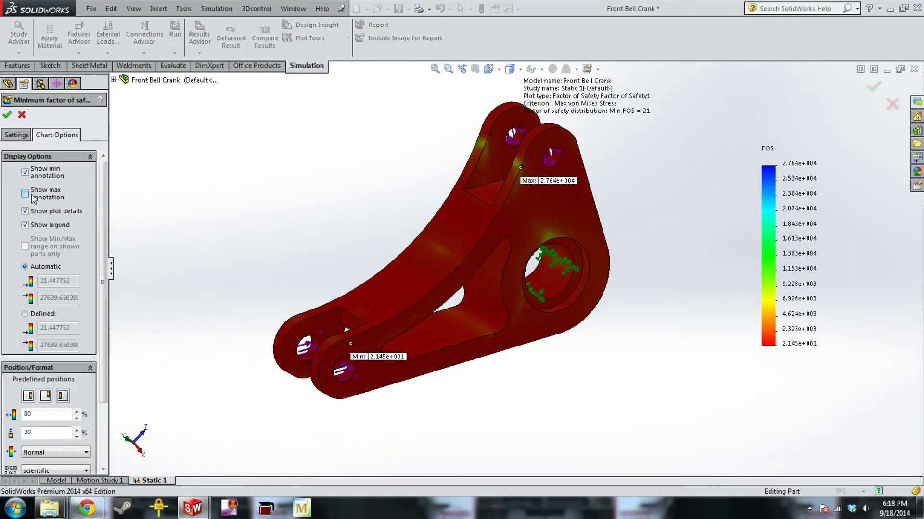
Step: Switch the factor of safety legend to a defined range with minimum 0 and maximum 10
click(44, 317)
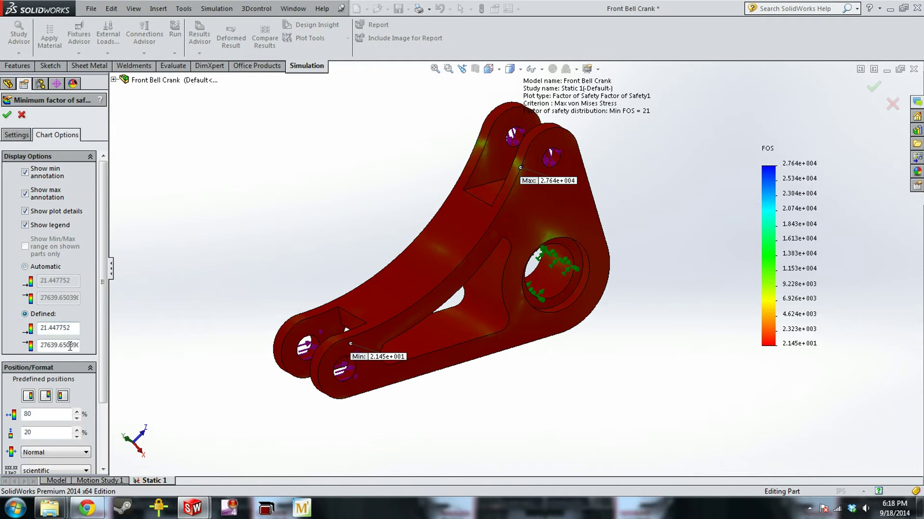
double_click(49, 347)
text(10)
double_click(53, 328)
text(0)
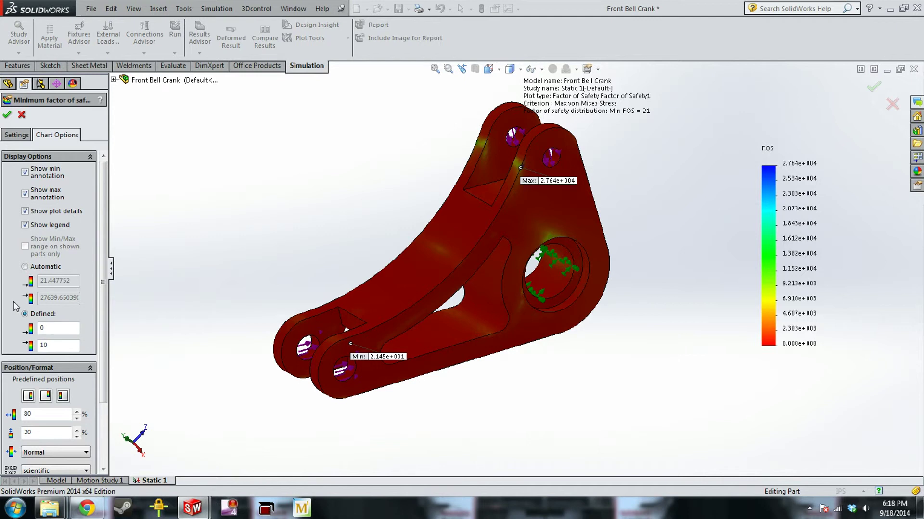
Step: Change the factor of safety legend's number format to floating and apply the chart options
scroll(92, 322, down, 3)
click(44, 334)
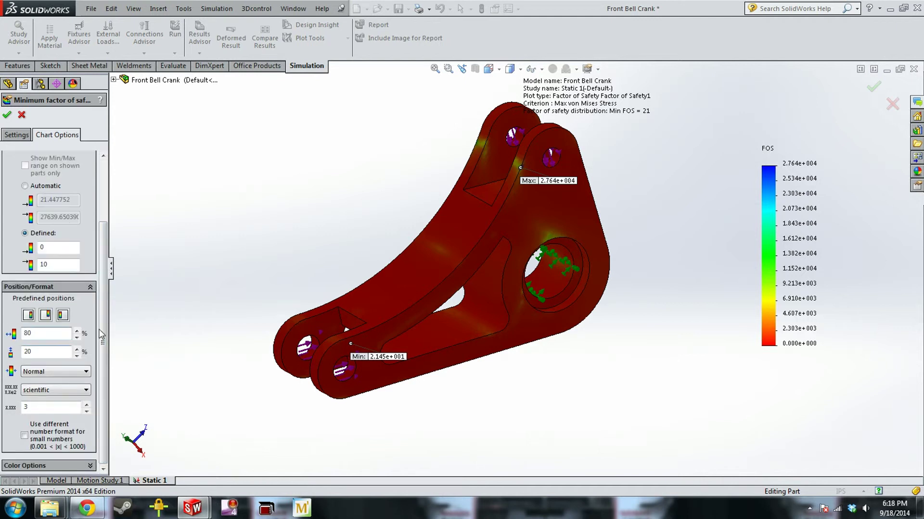
click(76, 394)
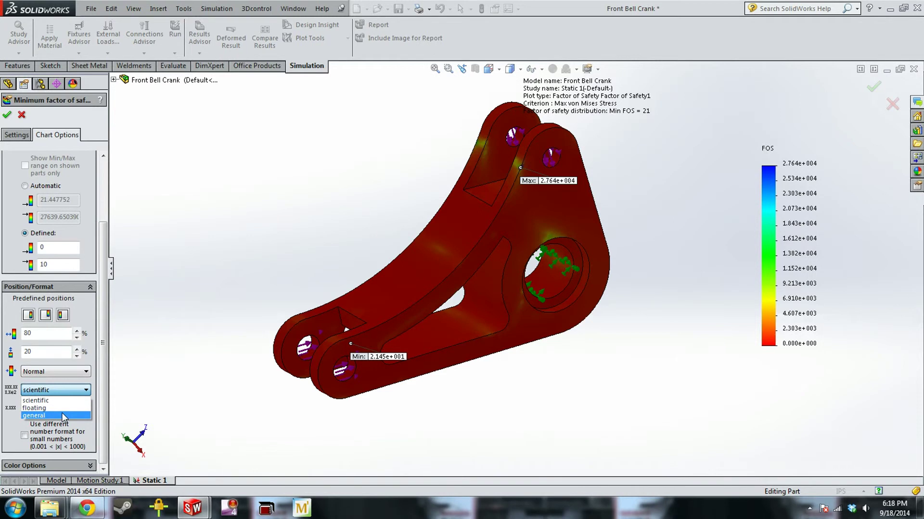
click(64, 409)
click(7, 115)
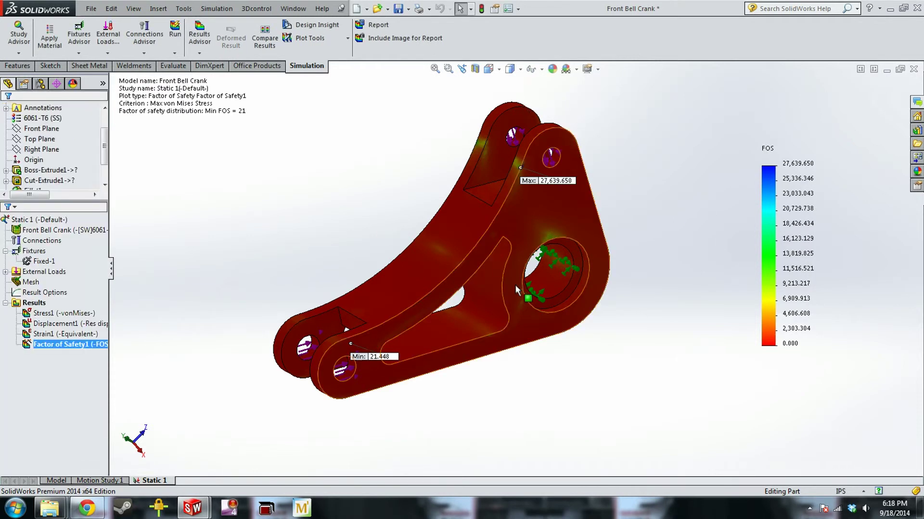
Step: Set the factor of safety legend's maximum to 10 again and inspect the minimum annotation's location near the lower clevis
double_click(767, 241)
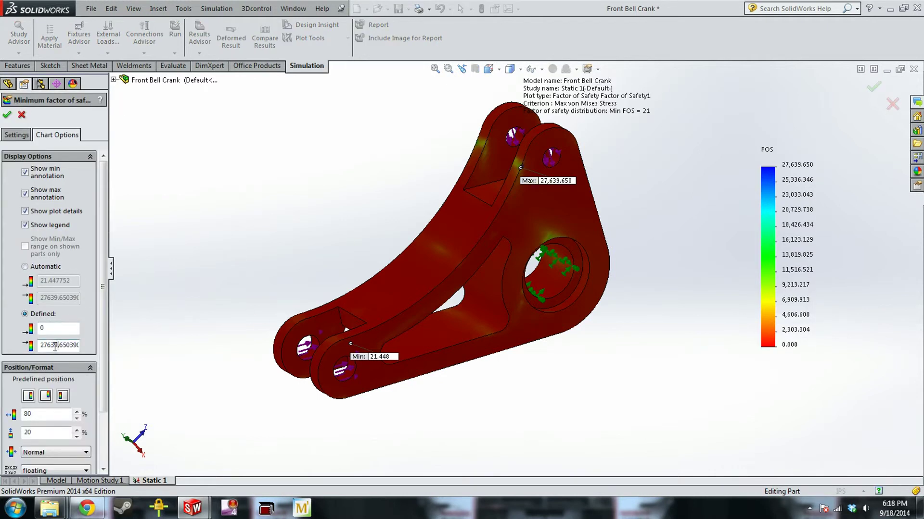
double_click(43, 347)
text(10)
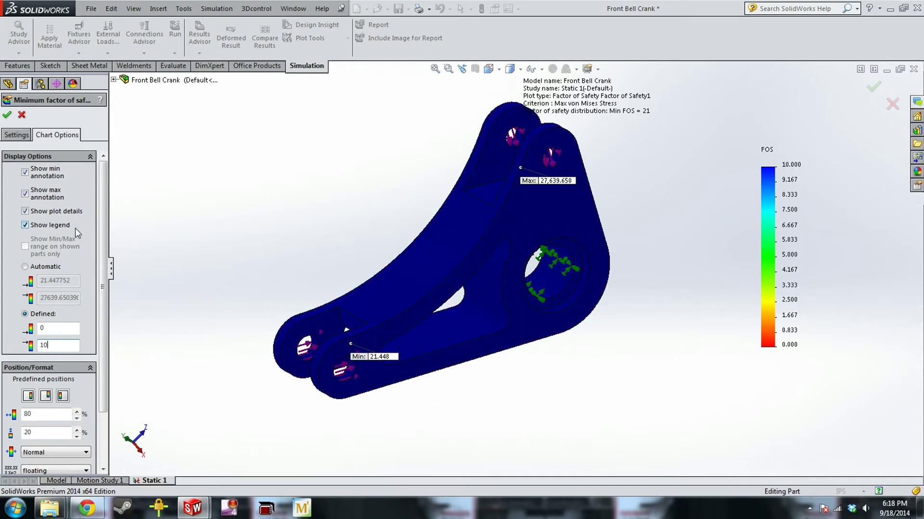
click(6, 115)
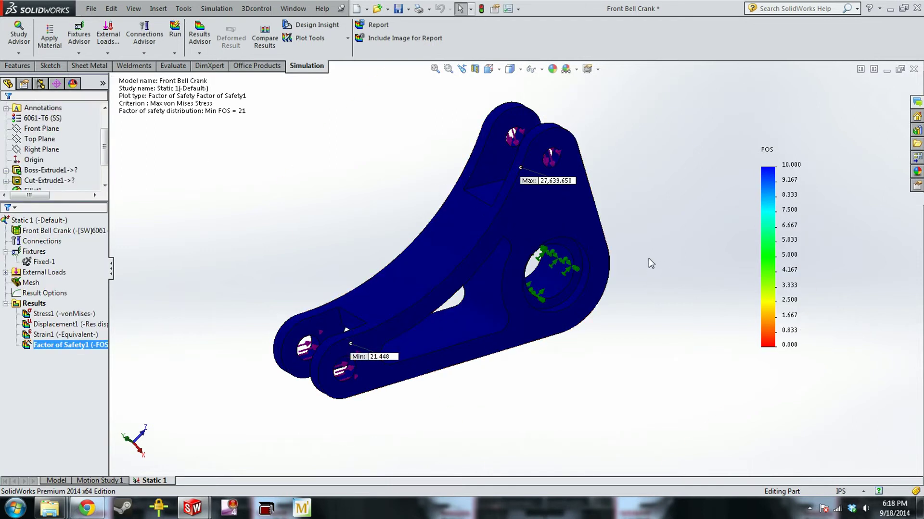
middle_drag(626, 264, 373, 313)
scroll(375, 267, down, 5)
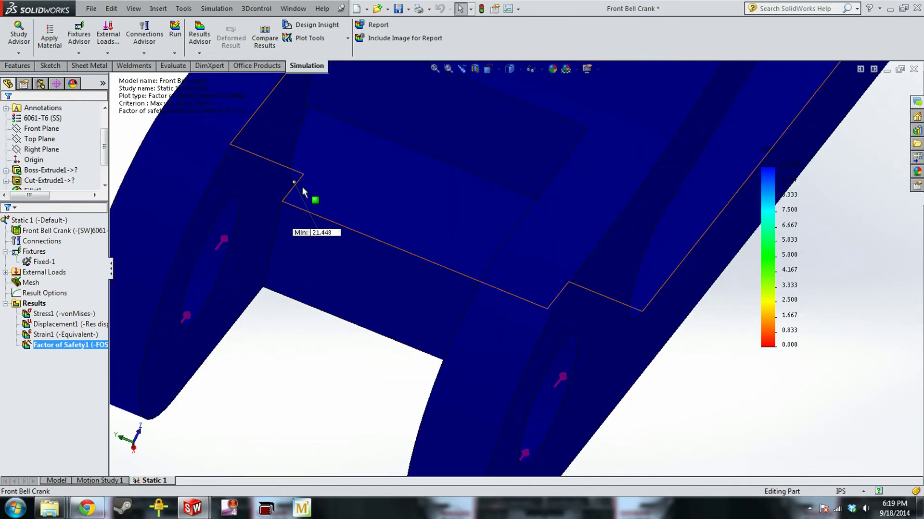
scroll(452, 256, up, 7)
middle_drag(607, 245, 588, 213)
scroll(591, 212, down, 1)
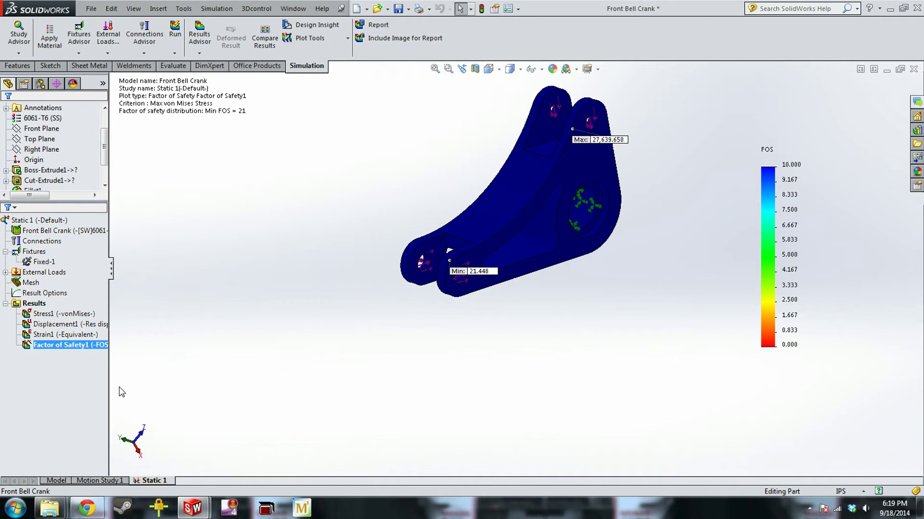
Step: Switch to the Quaife CV Housing part and create a new static study named Static 1
key(ctrl+Tab)
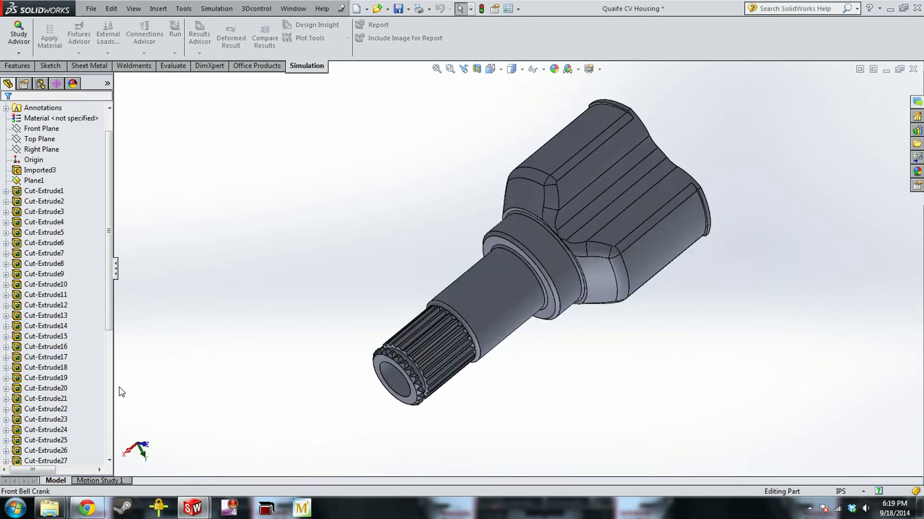
mouse_move(569, 274)
middle_down()
mouse_move(637, 295)
mouse_move(567, 260)
middle_up()
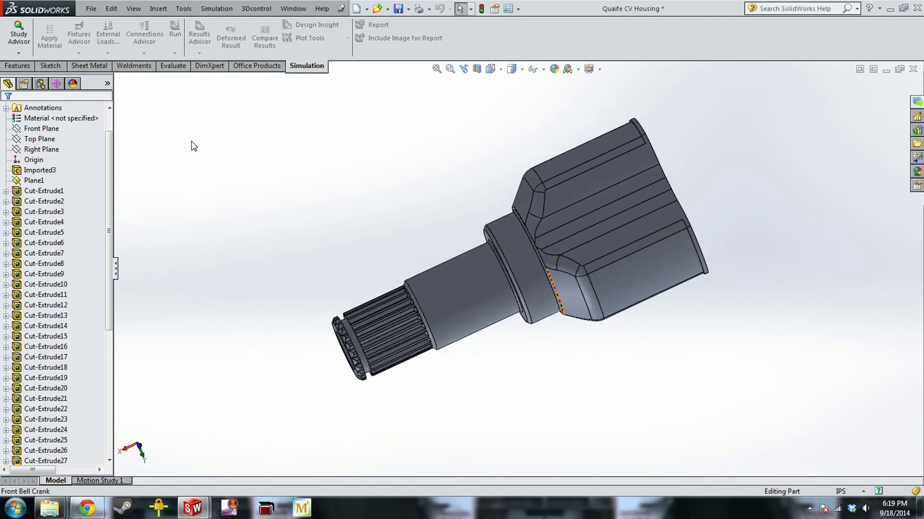
click(30, 54)
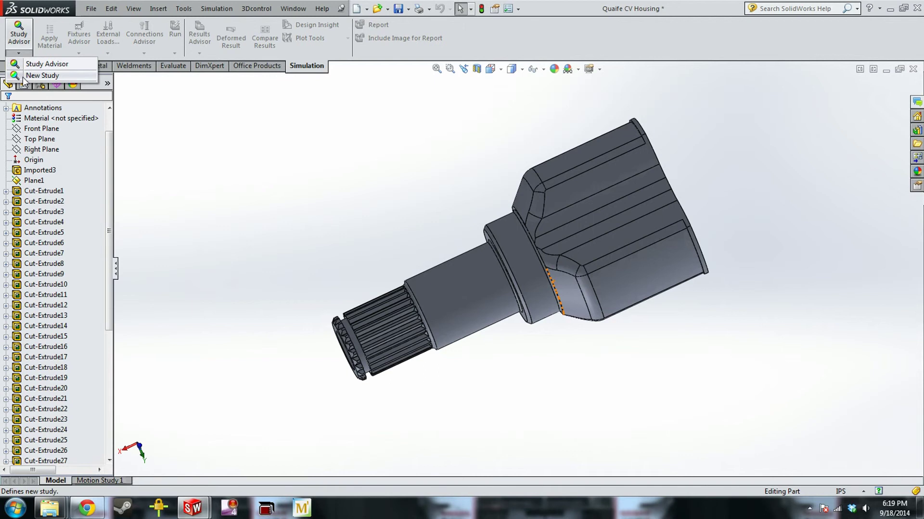
click(22, 77)
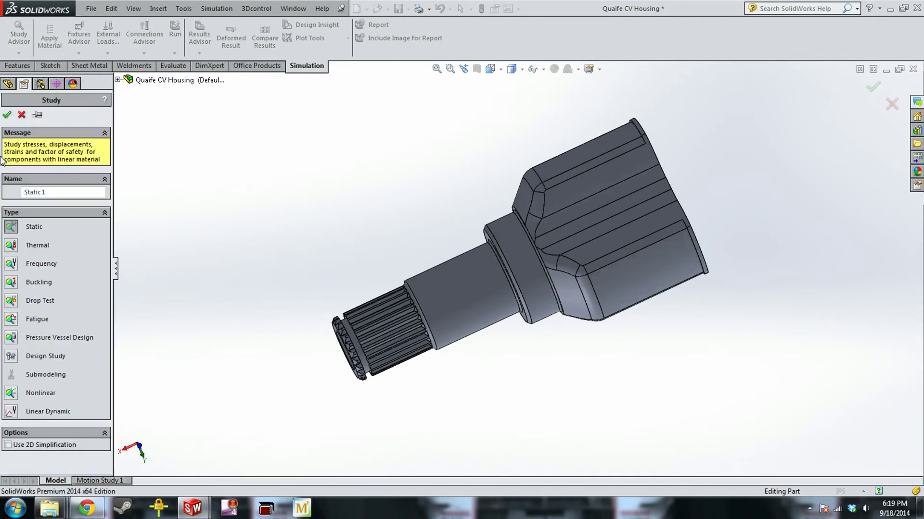
key(Return)
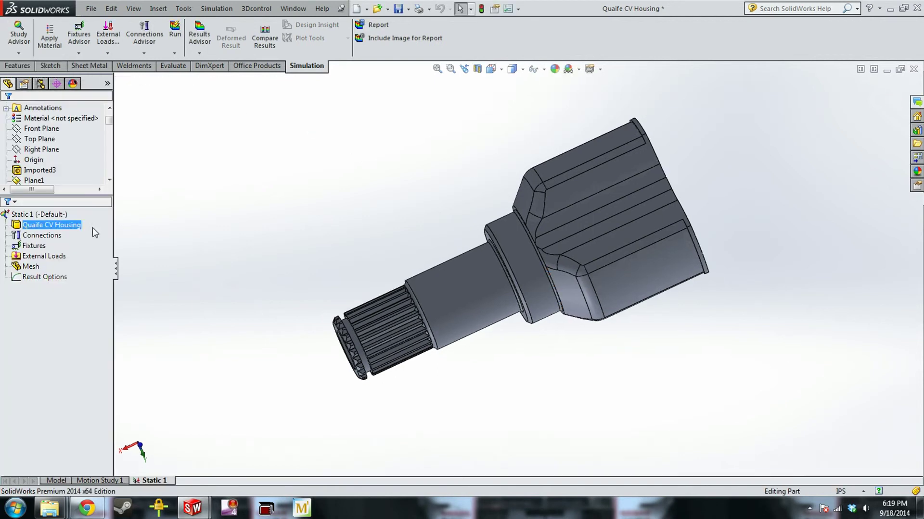
Step: Apply a fixed geometry fixture to the inner faces of the CV housing's three lobes
click(37, 246)
right_click(38, 248)
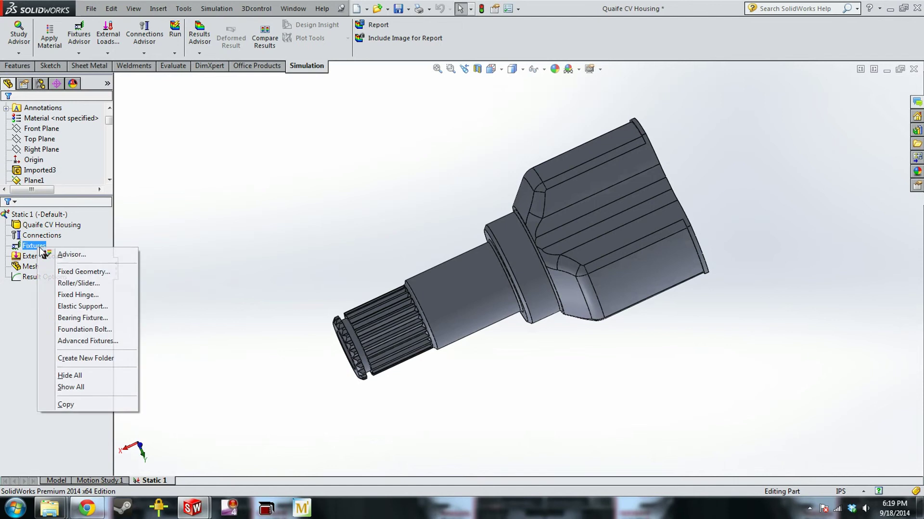
click(62, 272)
middle_drag(374, 195, 297, 317)
click(640, 260)
middle_drag(550, 351, 436, 226)
click(459, 430)
click(436, 224)
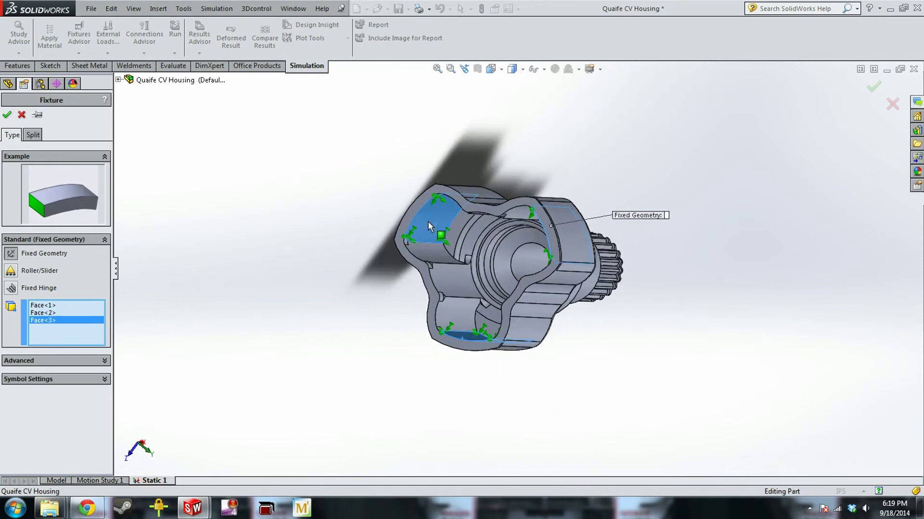
click(7, 115)
Step: Add a torque load on the groove face near the shaft's splined end, using the end bore's inner face as the direction axis
middle_drag(319, 229, 345, 300)
right_click(48, 268)
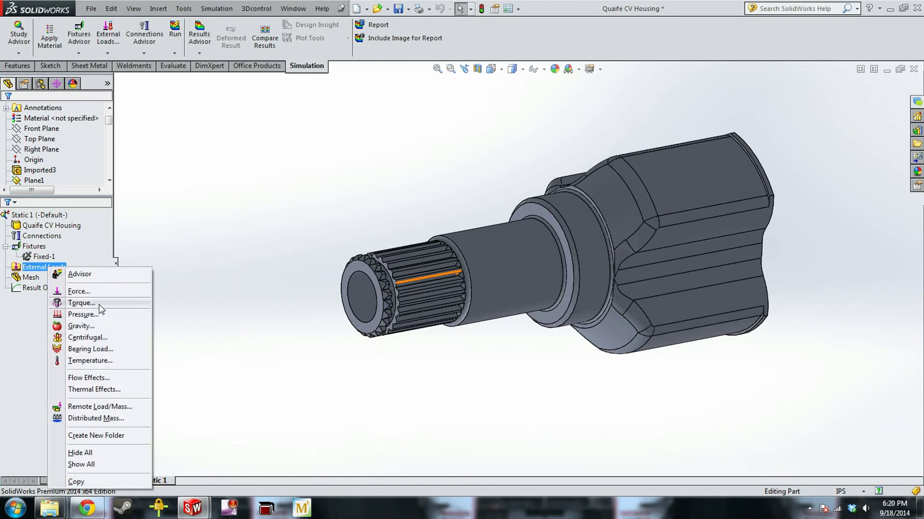
click(82, 303)
scroll(385, 269, down, 5)
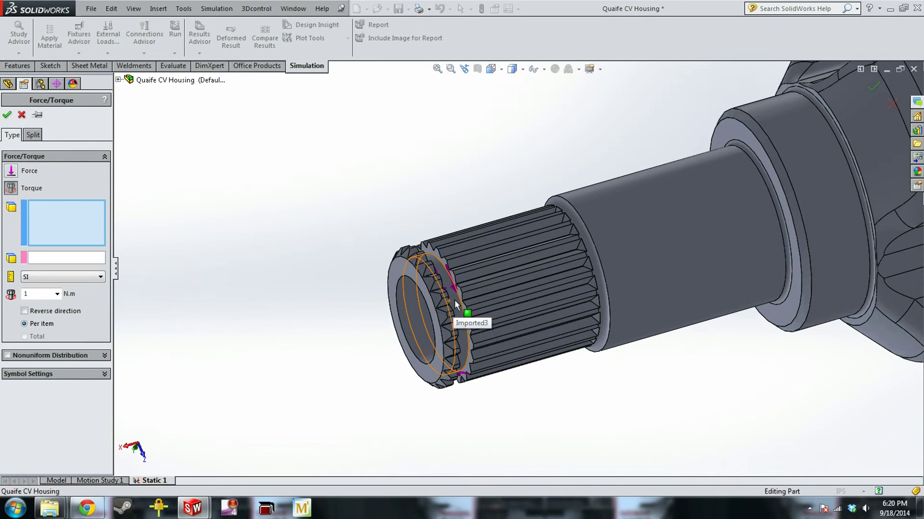
click(453, 299)
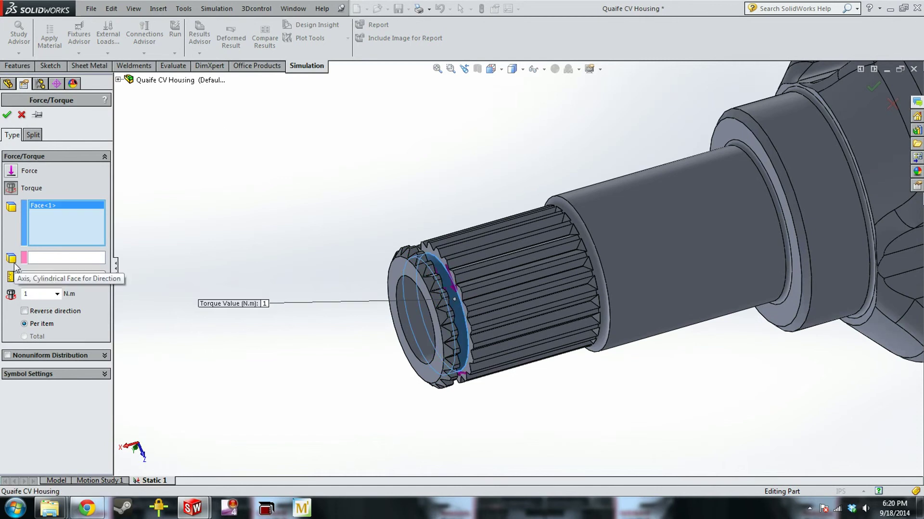
click(76, 259)
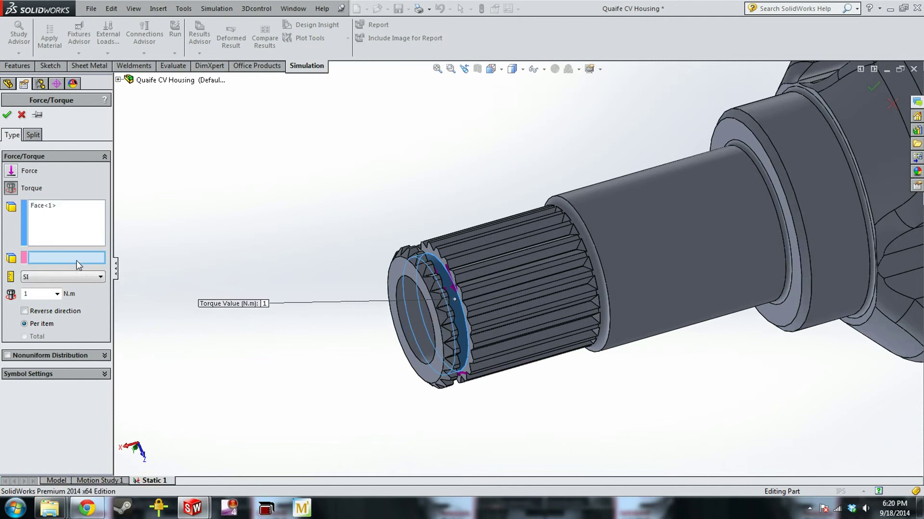
click(418, 321)
Step: Switch the torque units to English (IPS), set the torque to 1000 lbf.in and apply the load
click(60, 278)
click(64, 296)
double_click(49, 293)
text(1000)
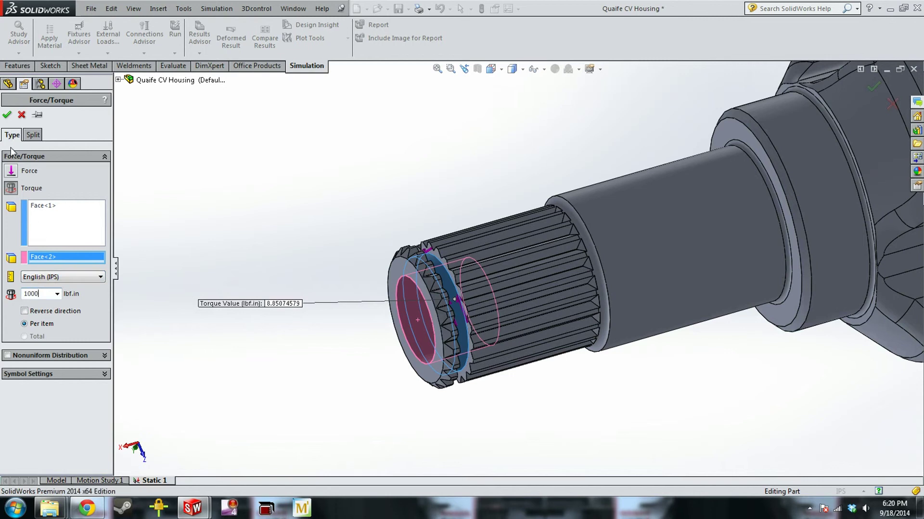
click(7, 115)
Step: Examine the torque arrows' direction and placement around the splined end of the housing's shaft
scroll(500, 254, up, 5)
scroll(500, 254, down, 5)
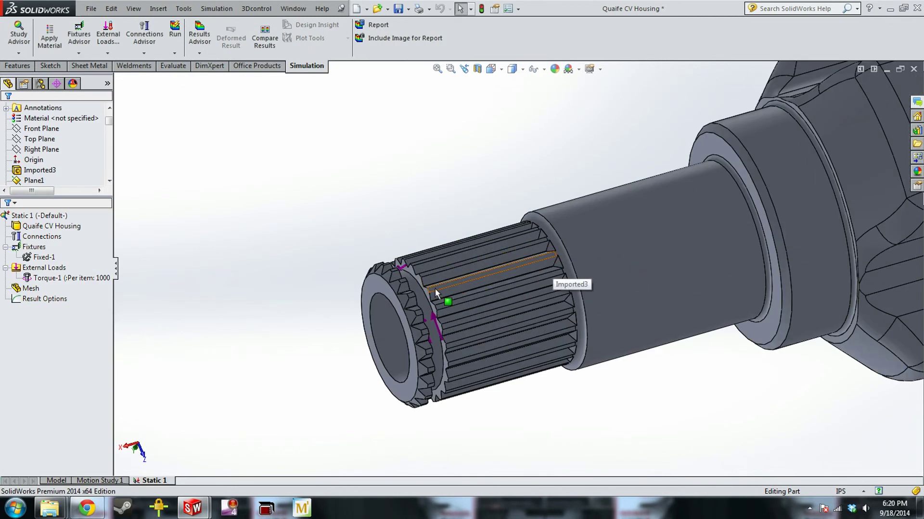
middle_drag(422, 319, 448, 275)
scroll(448, 275, down, 3)
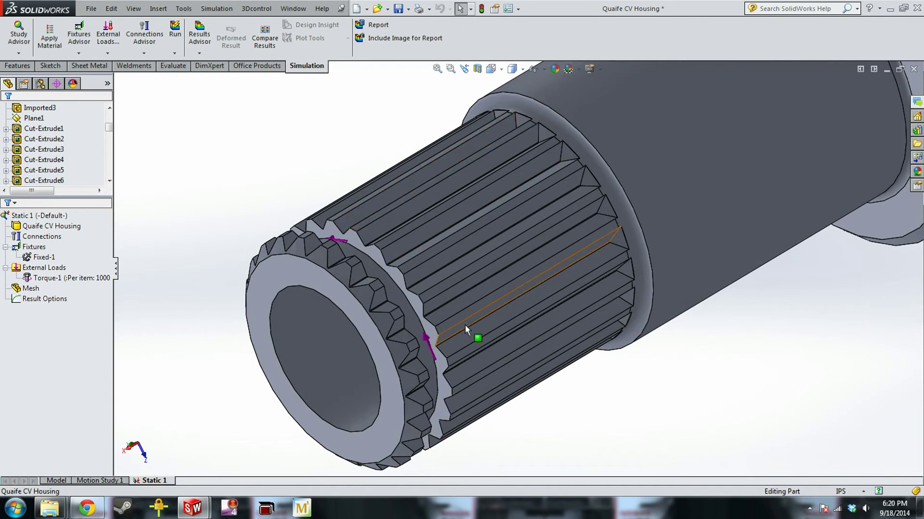
scroll(465, 324, up, 2)
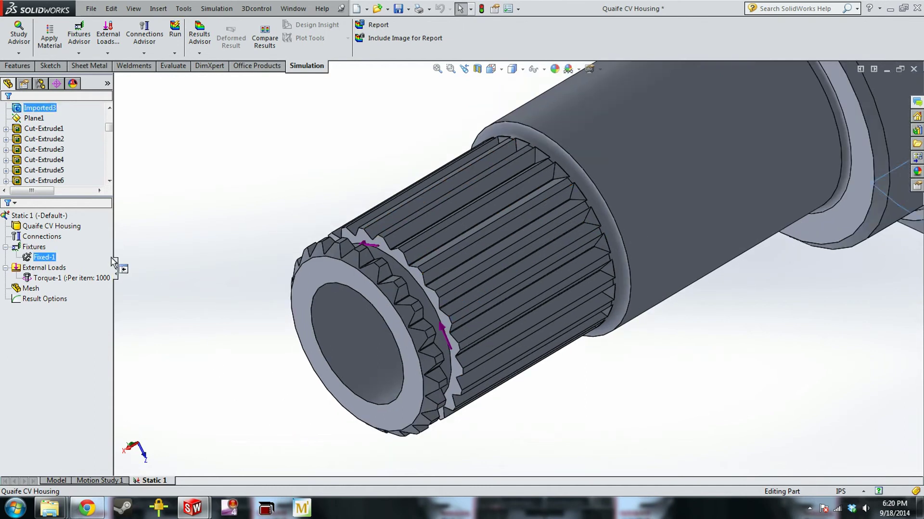
right_click(30, 289)
click(208, 207)
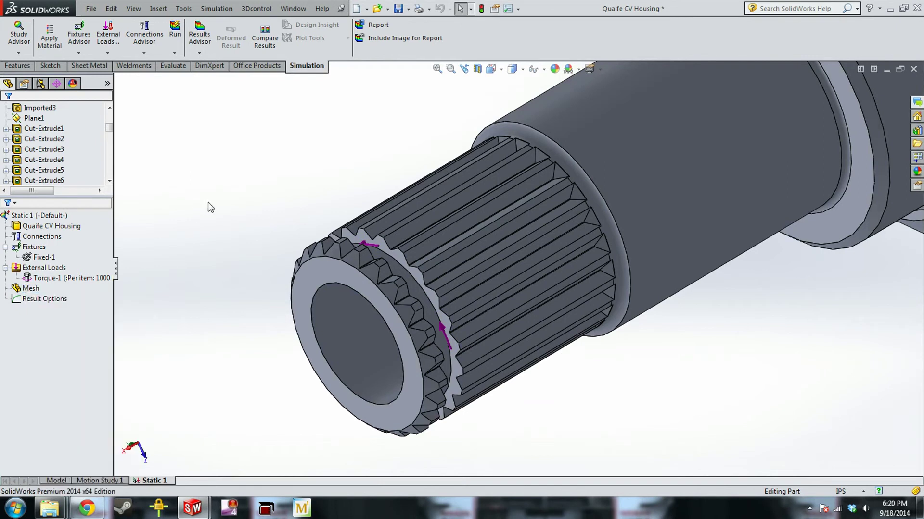
scroll(514, 276, up, 6)
middle_drag(769, 165, 476, 245)
scroll(460, 253, down, 5)
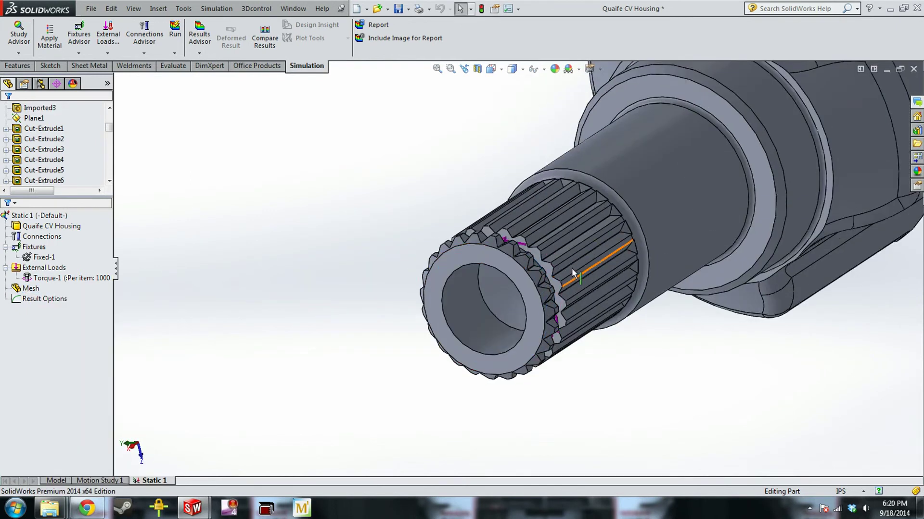
Step: Mesh the housing with a curvature based mesh, moving the mesh density well toward Fine
right_click(32, 289)
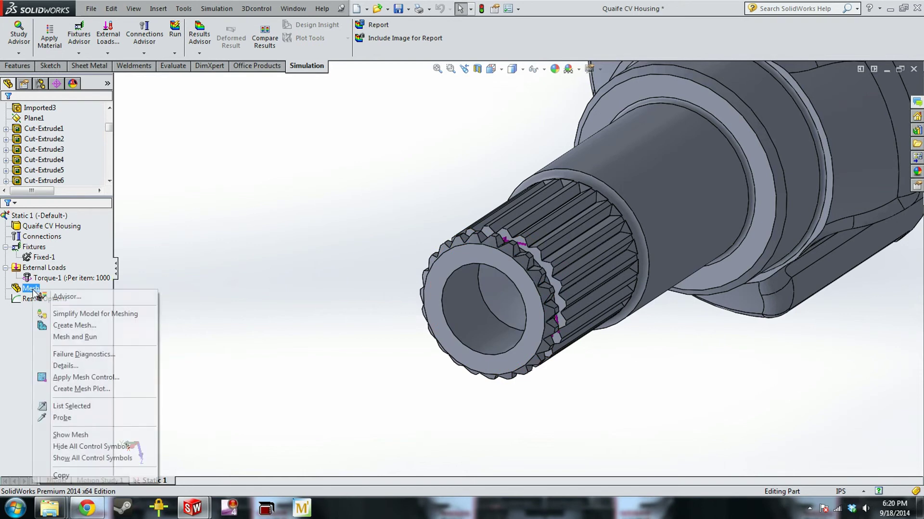
click(144, 325)
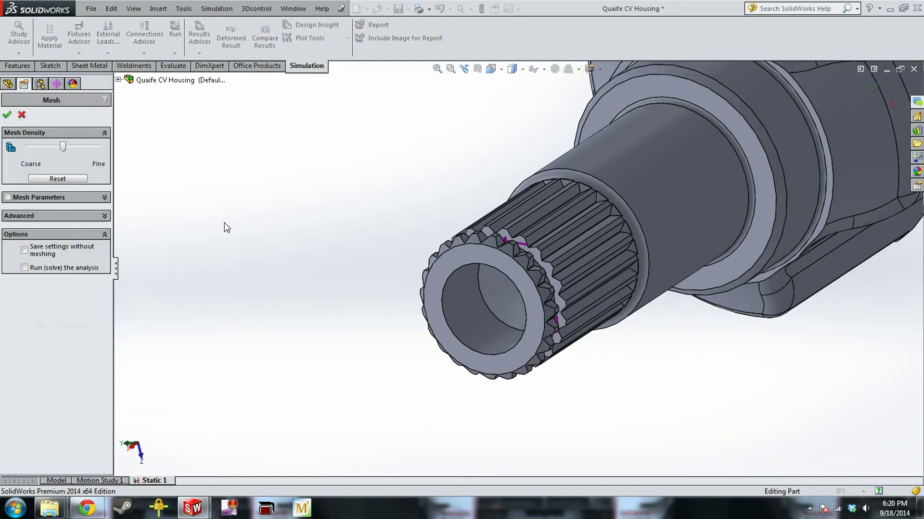
click(8, 198)
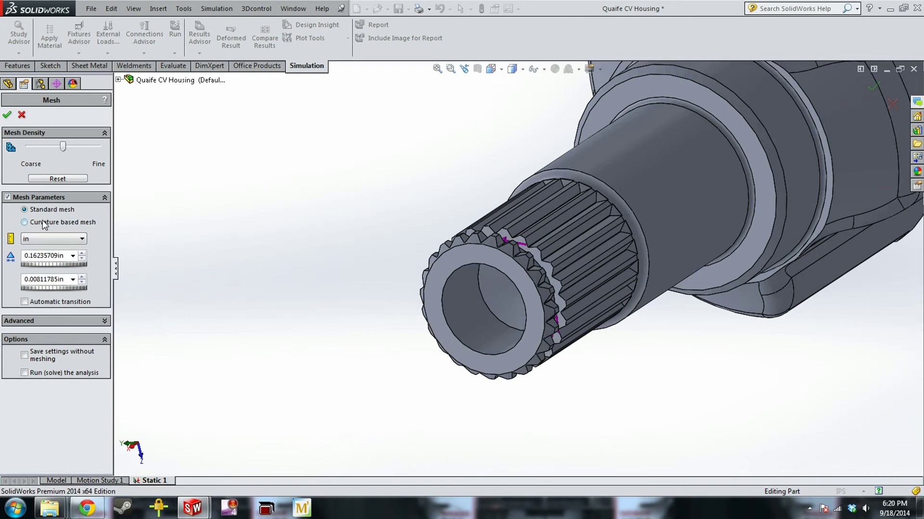
click(24, 223)
drag(73, 150, 88, 153)
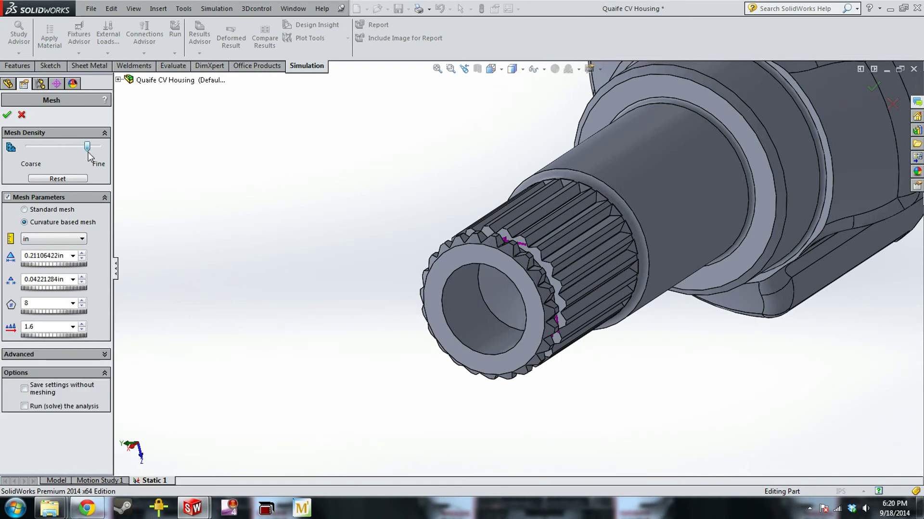
click(7, 115)
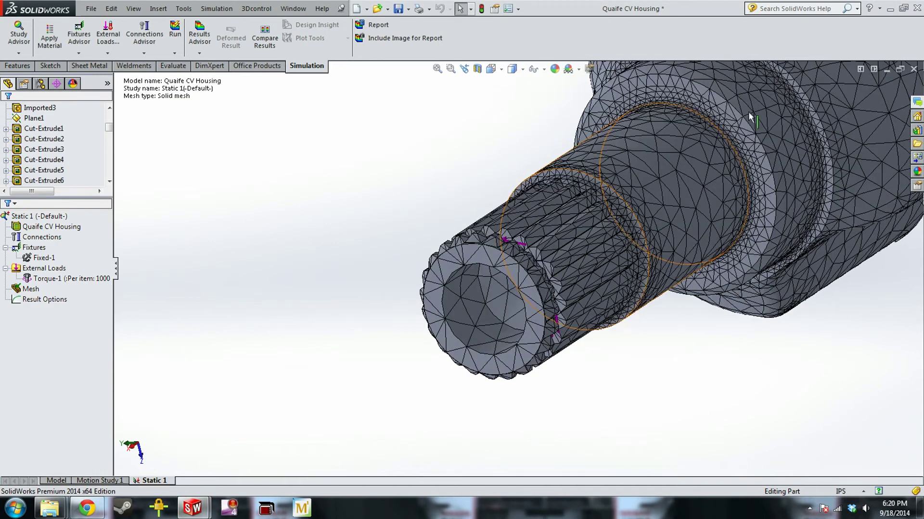
Step: Inspect the curvature based mesh's element distribution around the shaft, its shoulder fillets and the collar
scroll(488, 197, up, 5)
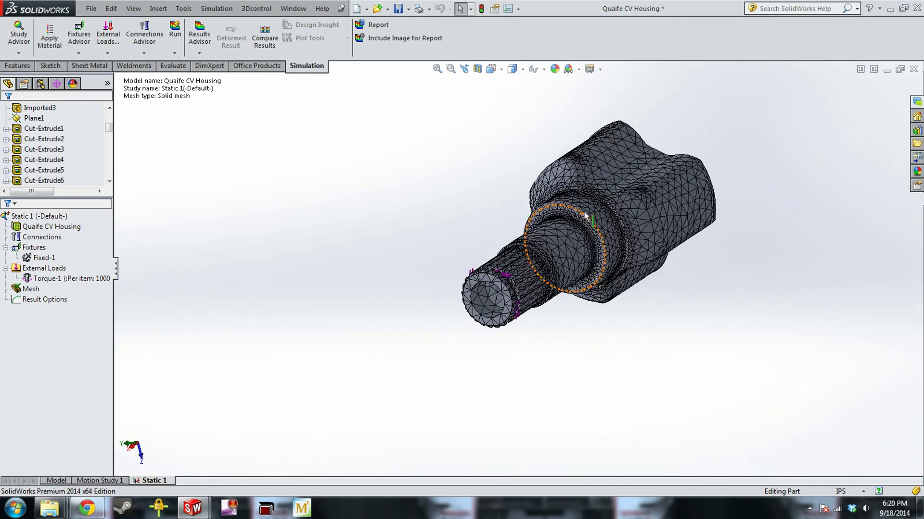
scroll(585, 216, down, 3)
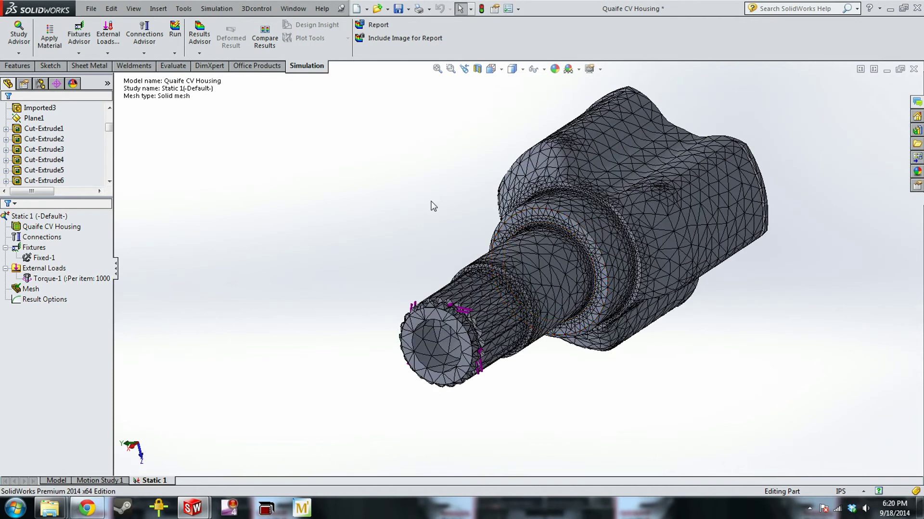
scroll(542, 241, down, 5)
mouse_move(553, 281)
middle_down()
mouse_move(512, 310)
mouse_move(626, 252)
mouse_move(555, 289)
middle_up()
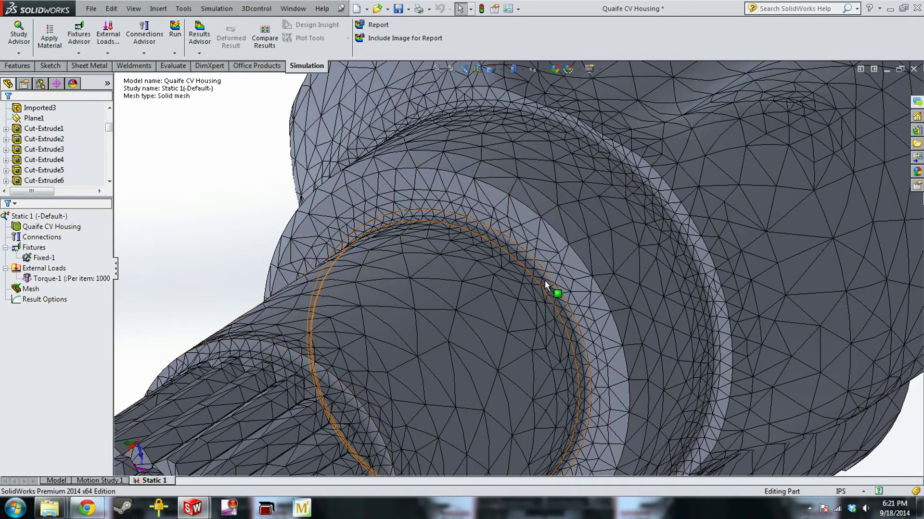
scroll(544, 281, down, 2)
scroll(390, 284, up, 3)
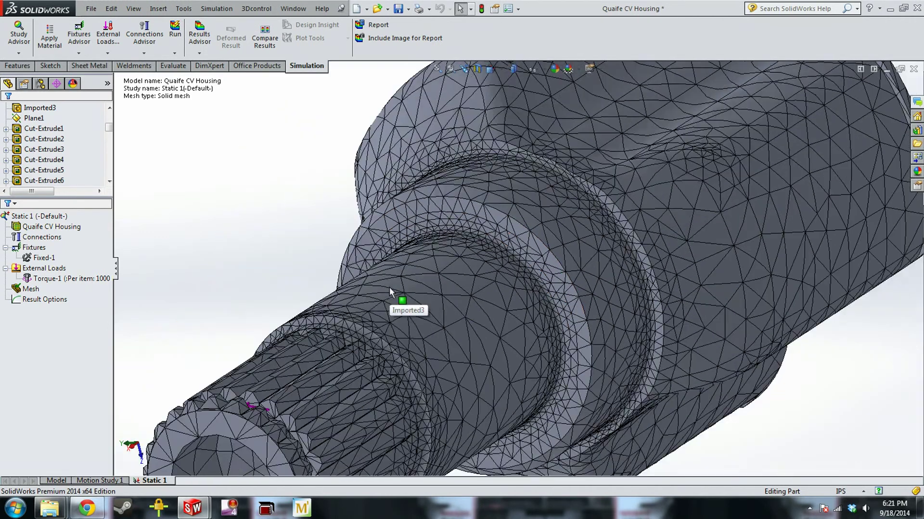
scroll(413, 363, down, 2)
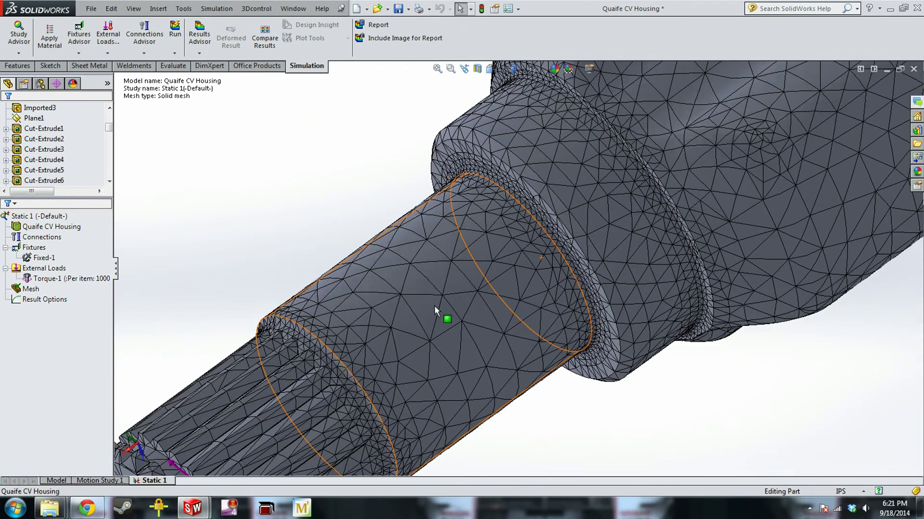
scroll(550, 276, up, 2)
scroll(523, 250, down, 1)
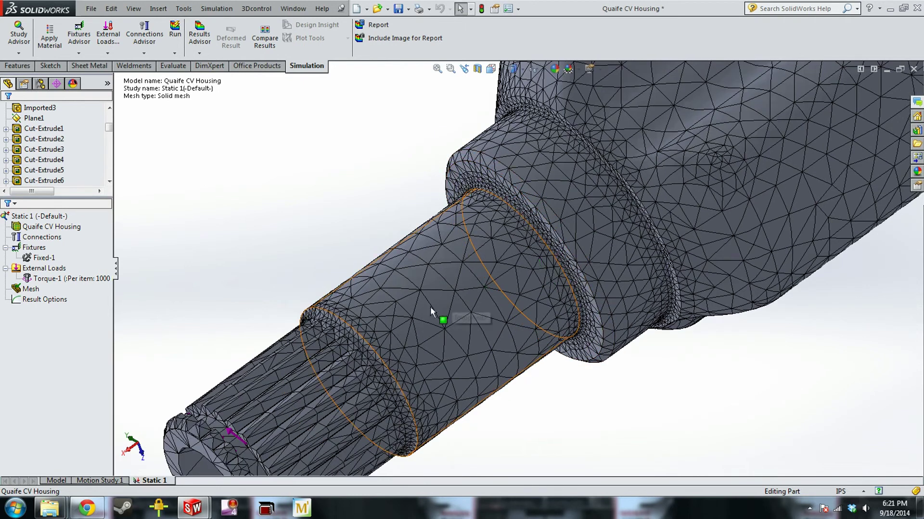
scroll(554, 284, down, 2)
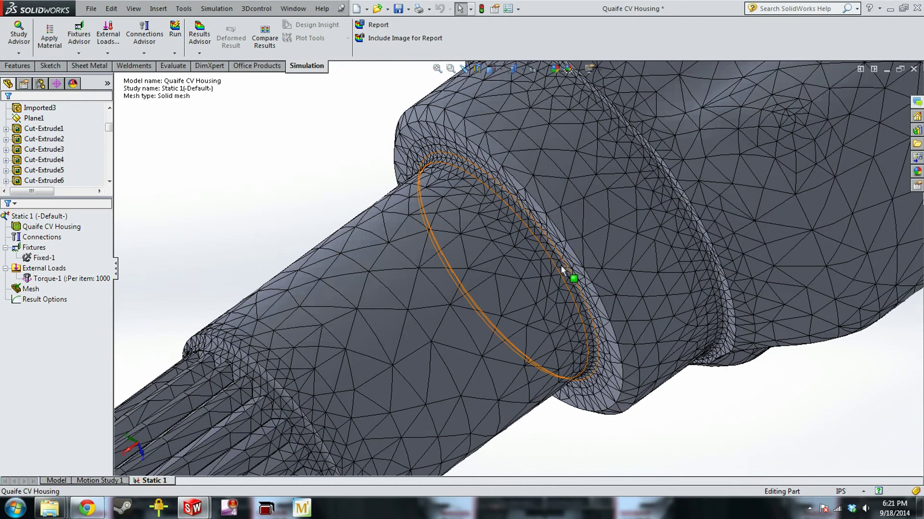
Step: Remesh the housing with a standard mesh in place of the curvature based one
right_click(43, 268)
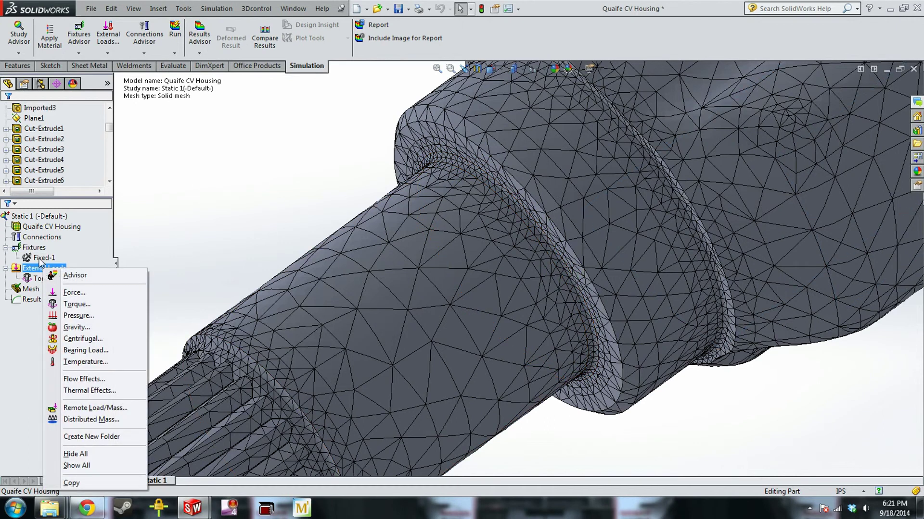
right_click(26, 290)
right_click(26, 289)
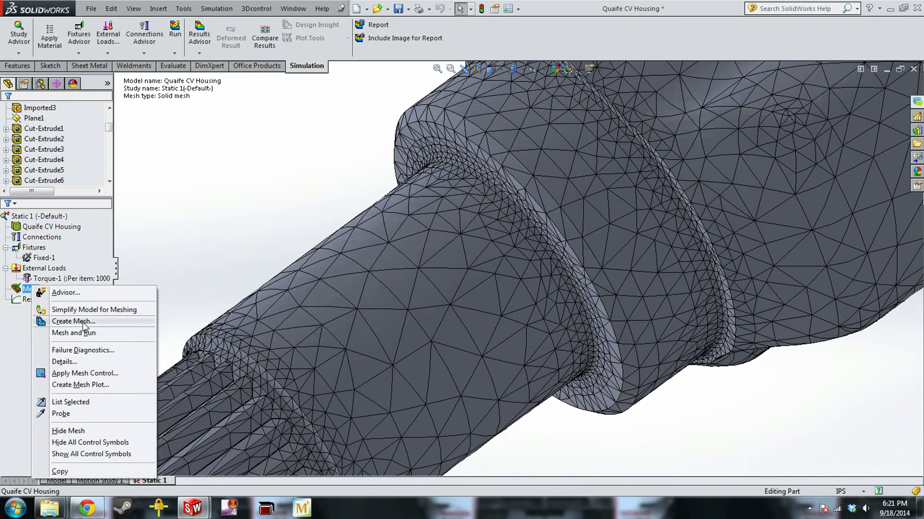
click(85, 322)
click(35, 209)
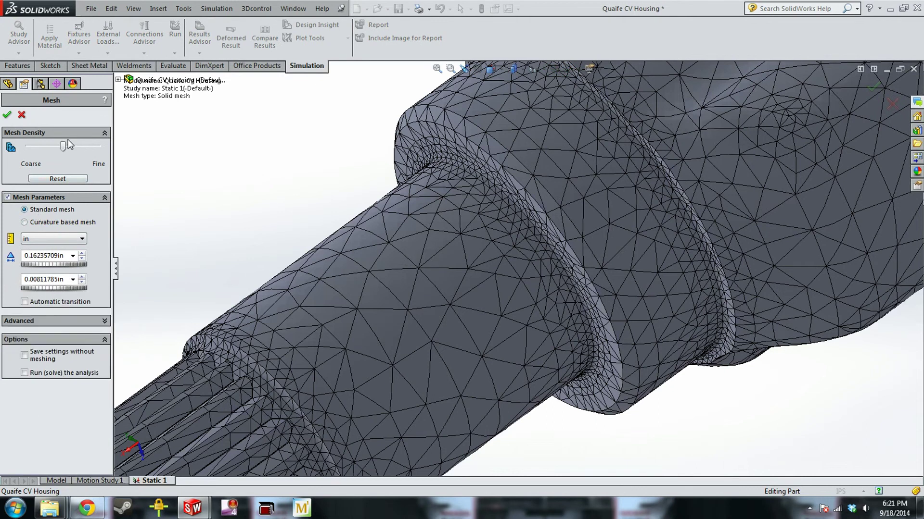
click(7, 115)
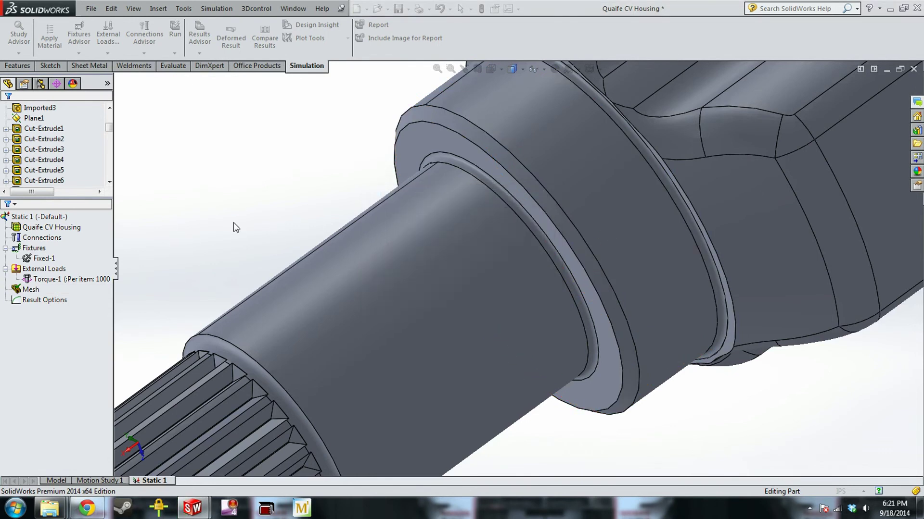
Step: Inspect the standard mesh on the splines, shaft shoulder and outer lobes from several angles
middle_drag(550, 243, 600, 184)
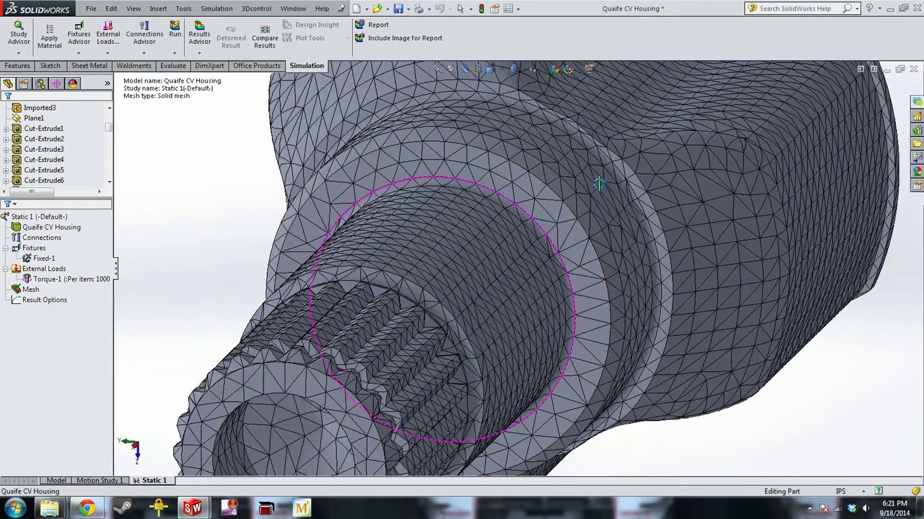
scroll(552, 260, down, 2)
scroll(347, 309, up, 5)
middle_drag(445, 268, 507, 270)
scroll(508, 271, up, 3)
scroll(605, 175, up, 1)
middle_drag(594, 184, 618, 203)
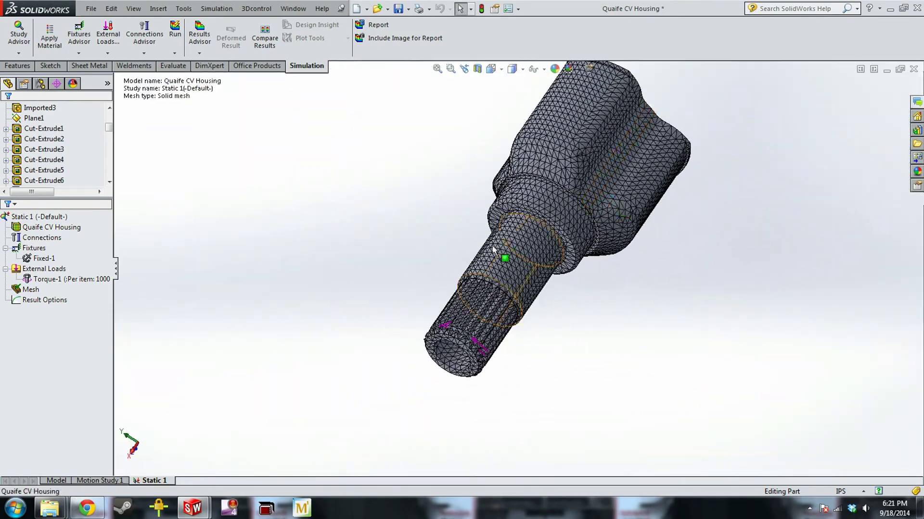
Step: Apply a mesh control to the fillet where the shaft meets the collar, with its density set close to Fine
click(78, 279)
right_click(36, 290)
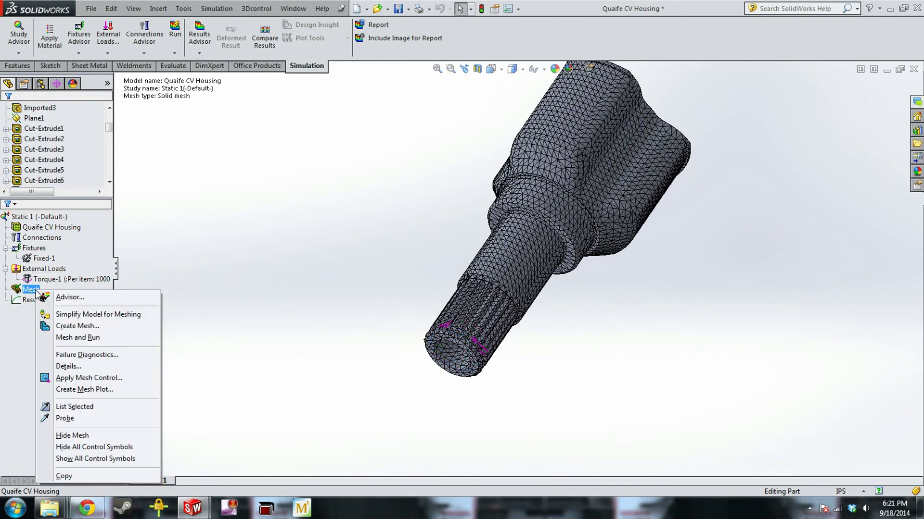
click(106, 378)
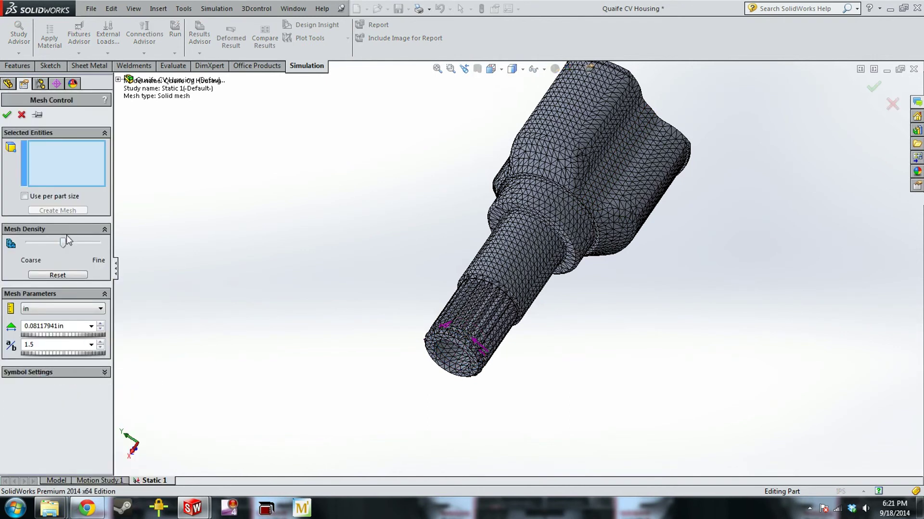
drag(88, 250, 82, 249)
scroll(513, 226, down, 5)
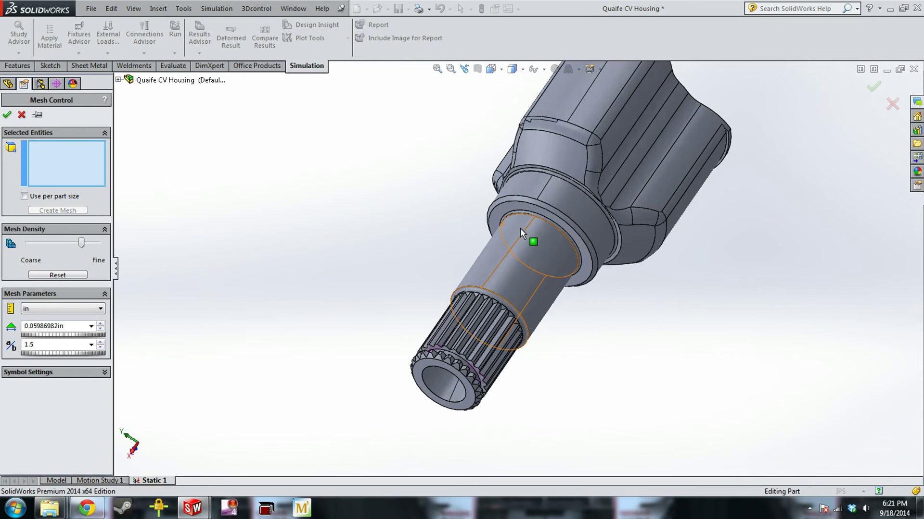
scroll(547, 230, down, 2)
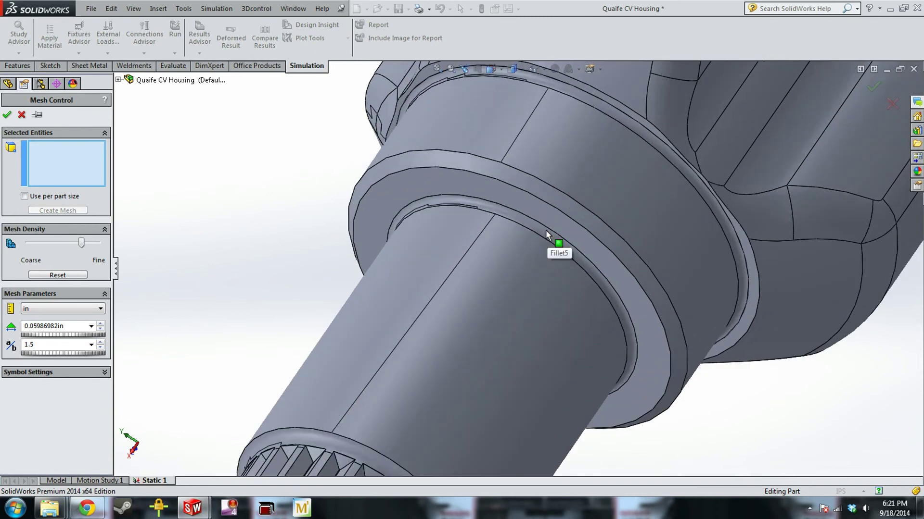
click(543, 231)
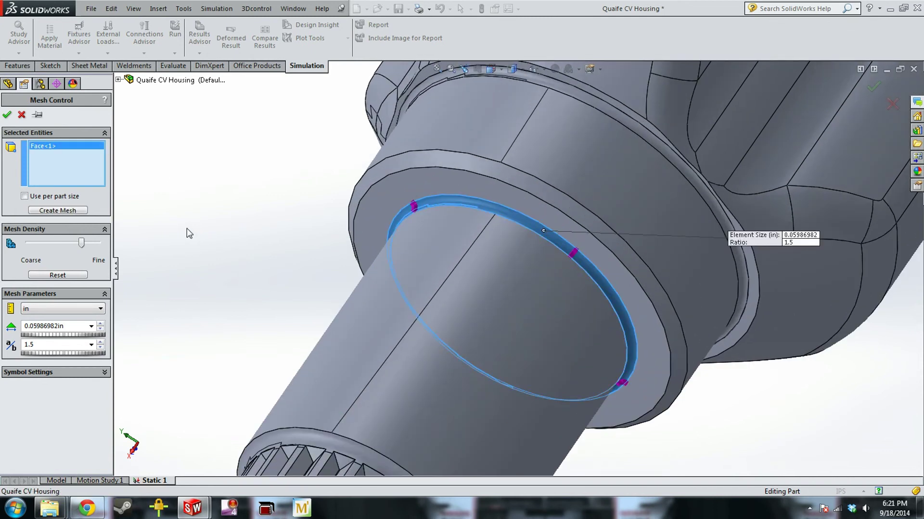
drag(85, 250, 95, 250)
click(7, 116)
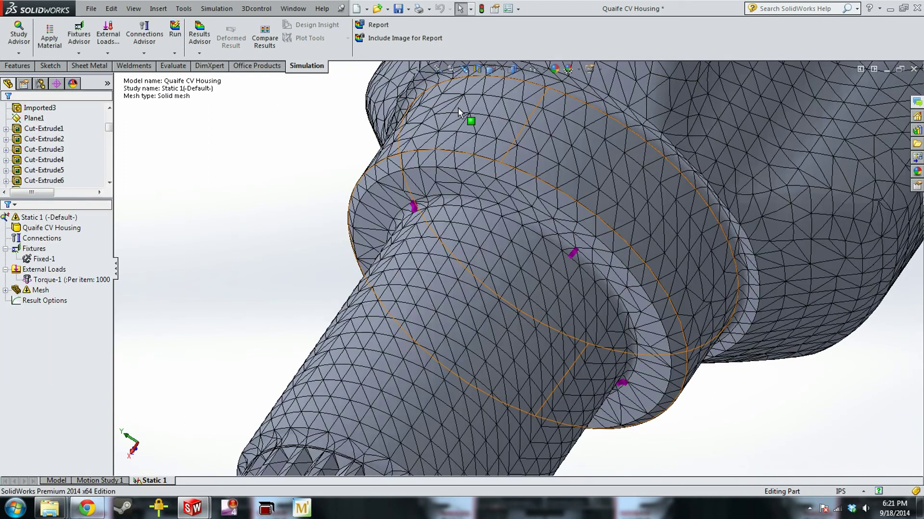
Step: Remesh the housing with a standard mesh using the fillet's mesh control, and inspect the elements around the shaft shoulder
right_click(21, 290)
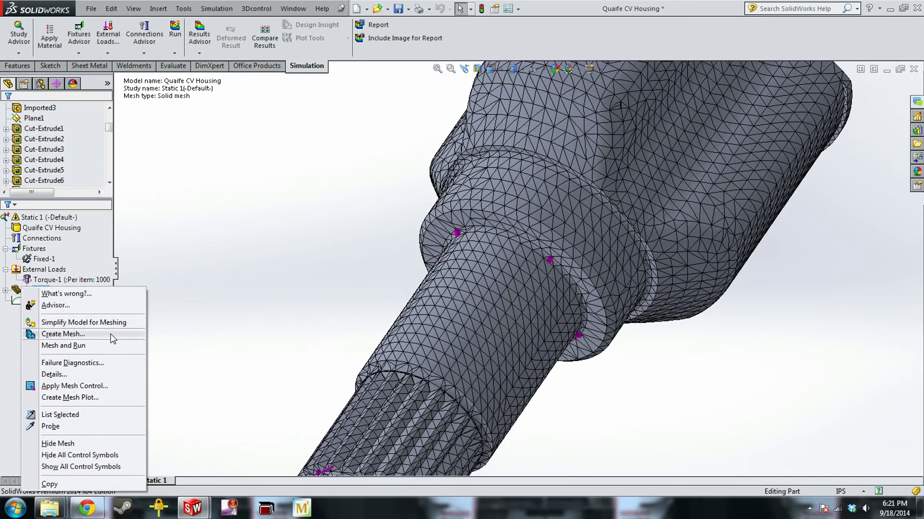
click(62, 334)
click(7, 115)
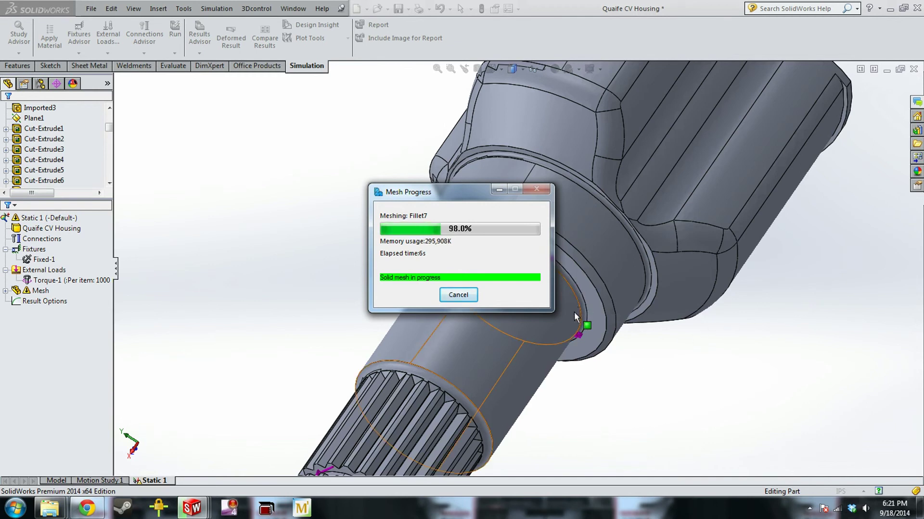
scroll(652, 374, down, 4)
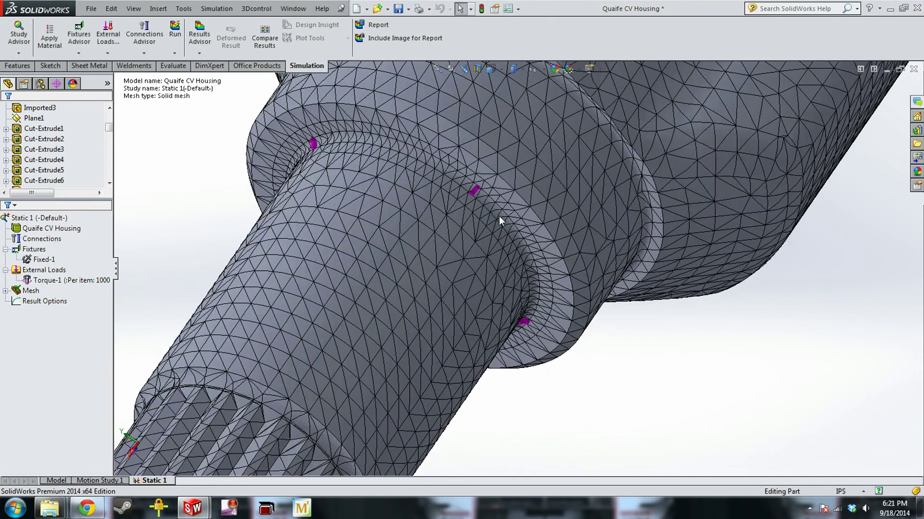
middle_drag(513, 322, 466, 193)
scroll(536, 216, down, 5)
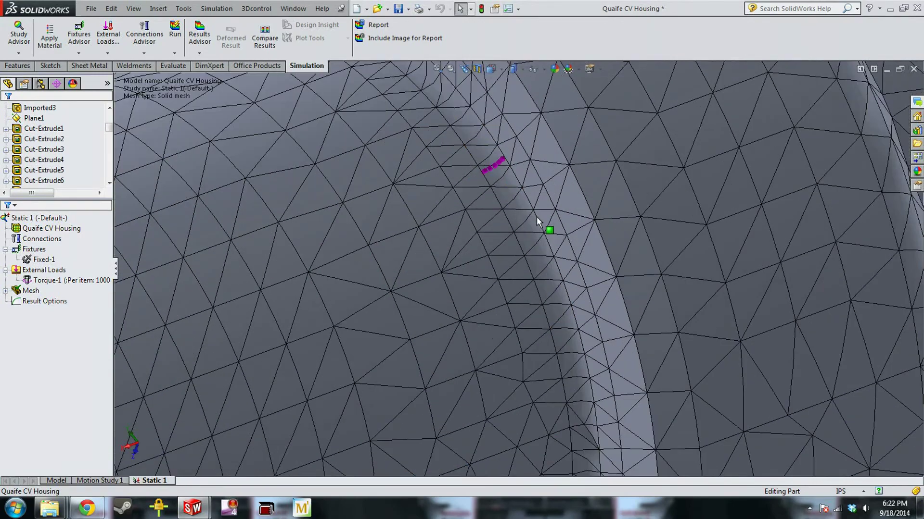
scroll(536, 218, up, 6)
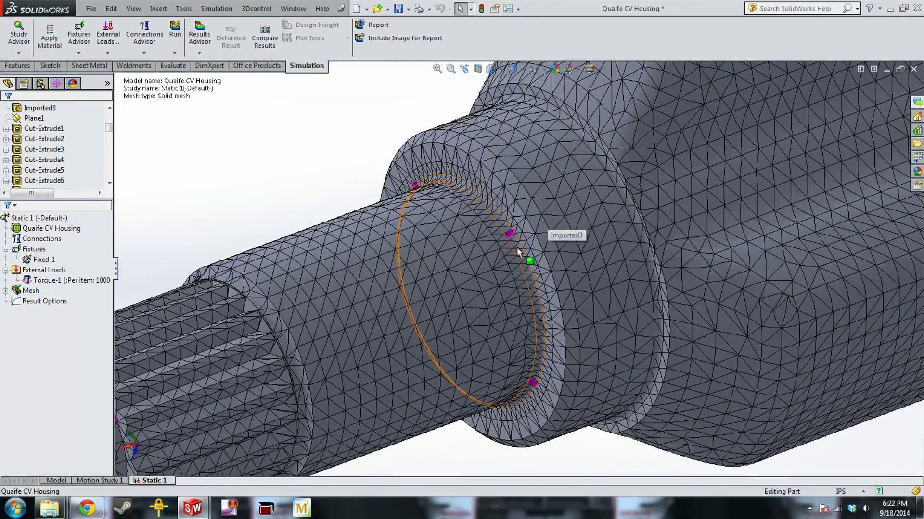
middle_drag(462, 324, 445, 293)
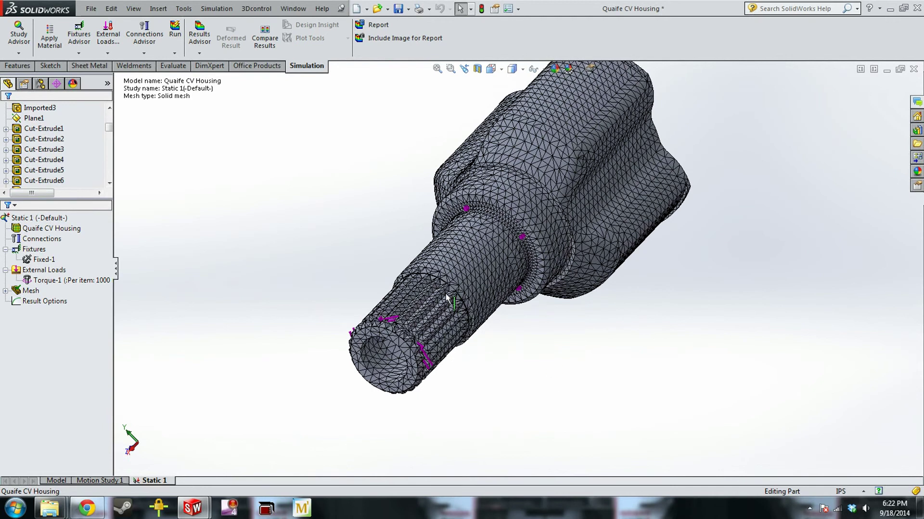
Step: Remesh the housing with a curvature based mesh in place of the standard one, with its density set close to Fine
right_click(31, 290)
click(69, 327)
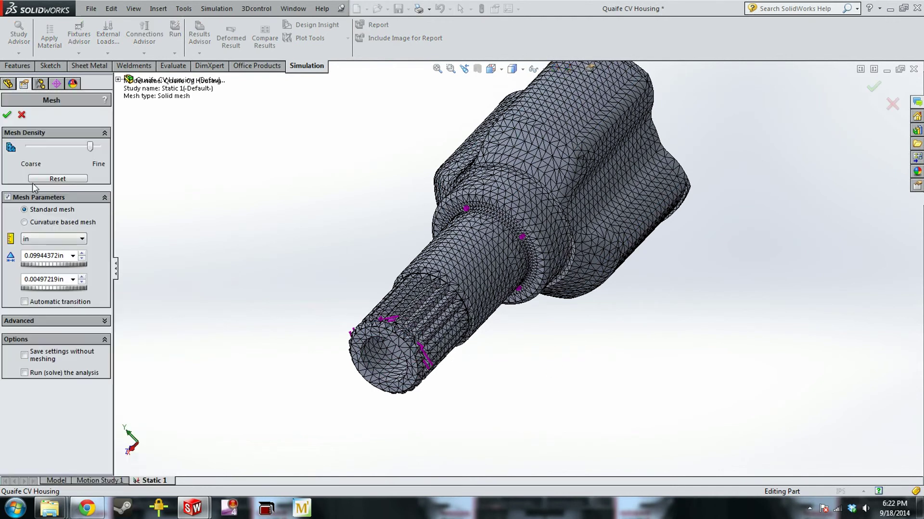
click(24, 222)
drag(75, 149, 96, 149)
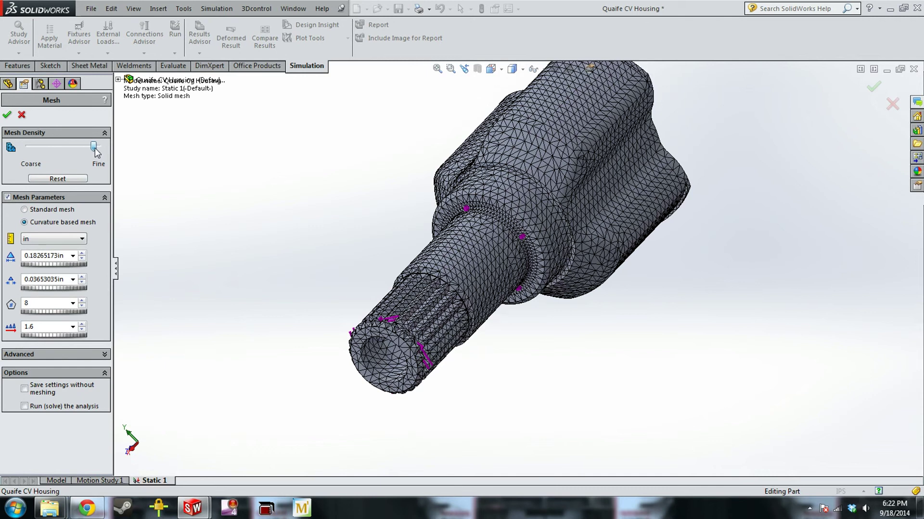
click(7, 116)
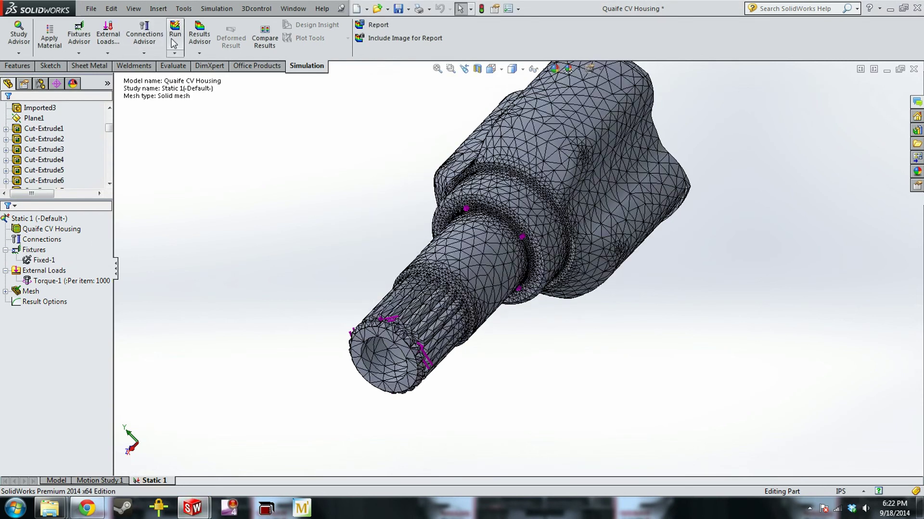
Step: Try to run the static study, and assign AISI 1020 steel to the housing body
click(176, 39)
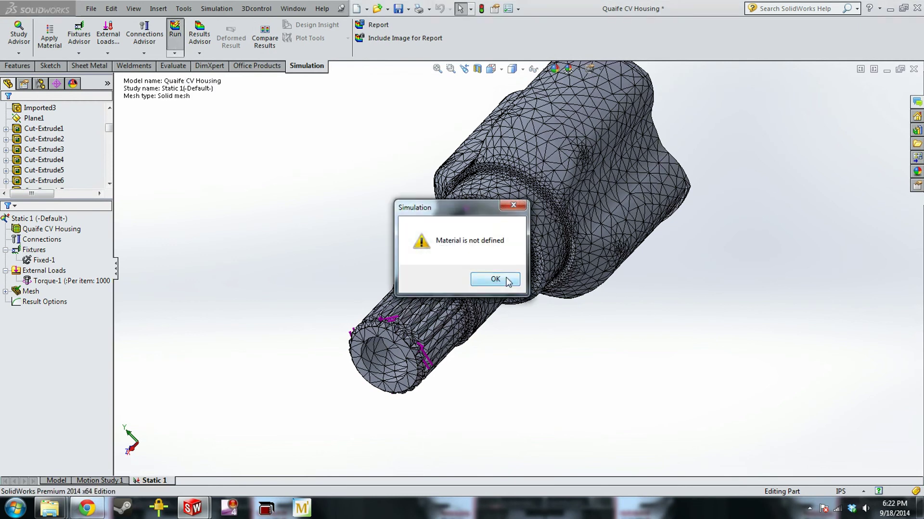
click(508, 282)
click(51, 230)
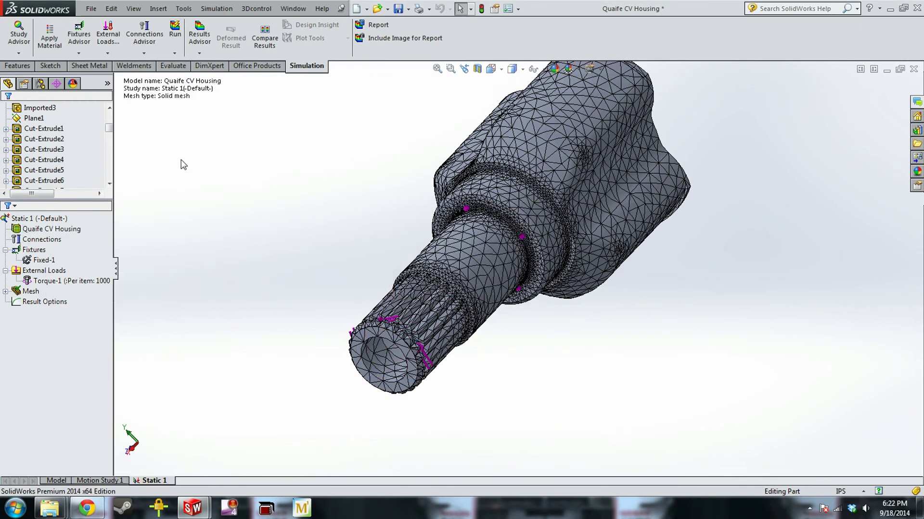
right_click(60, 232)
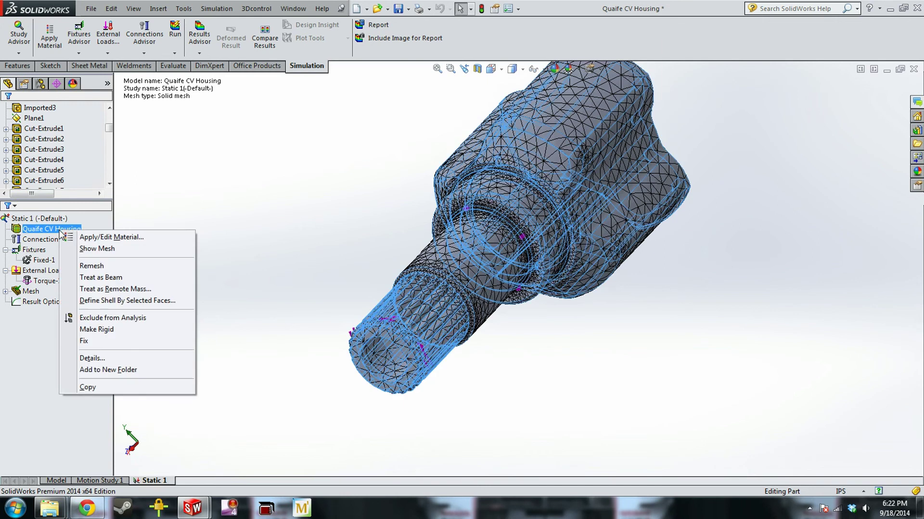
click(101, 237)
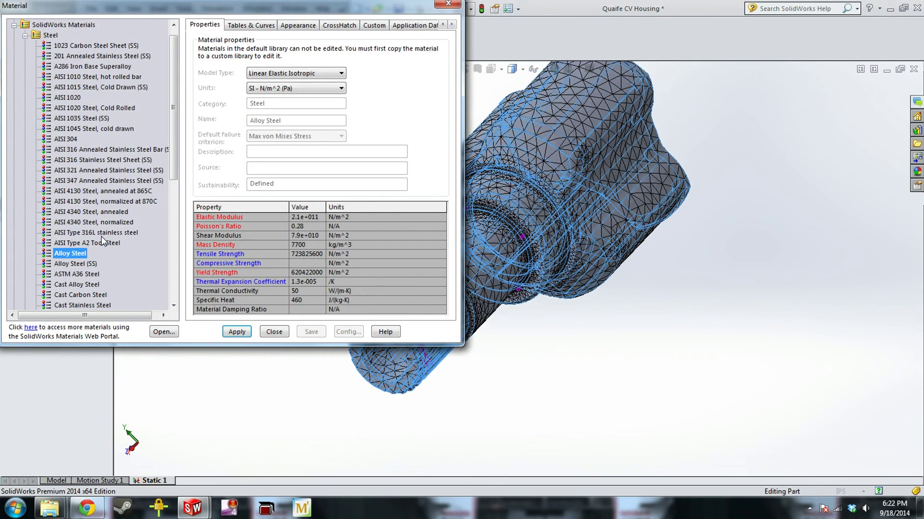
click(83, 97)
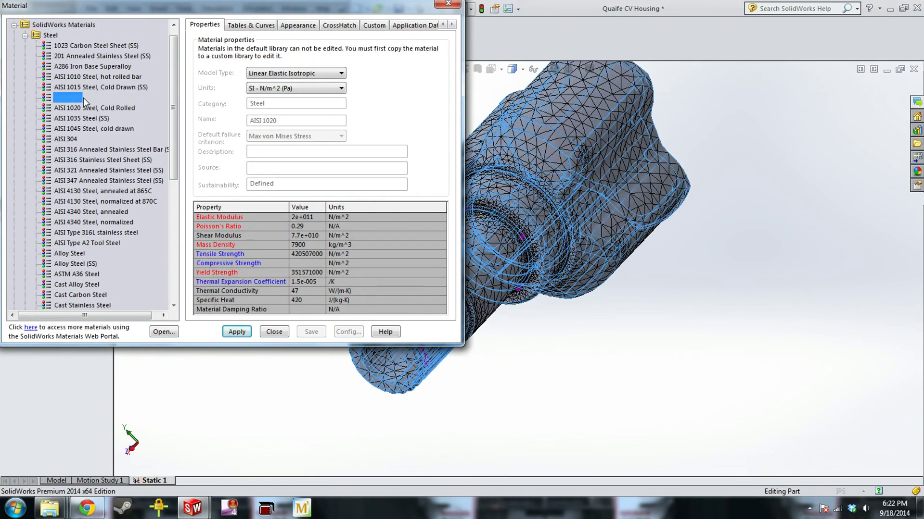
click(248, 334)
click(273, 332)
Step: Run the static study and examine the von Mises stress plot on the splines and shaft
click(171, 34)
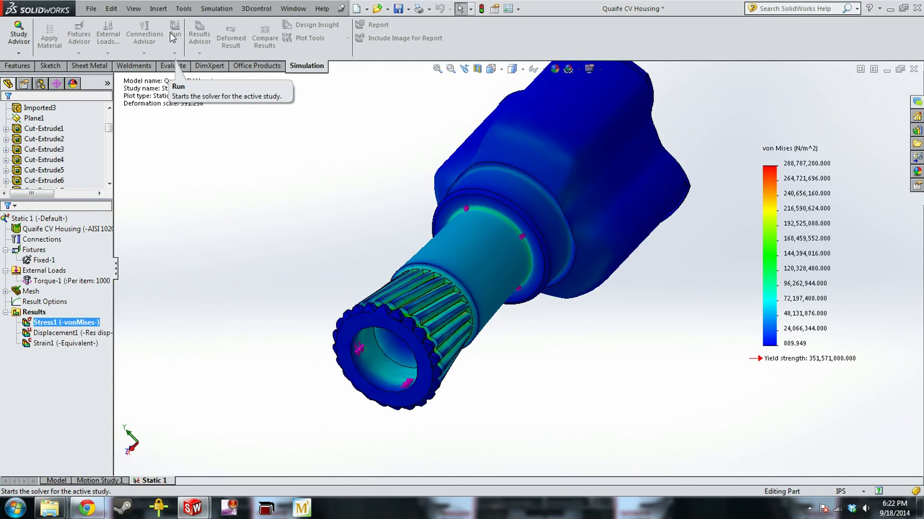
middle_drag(390, 257, 542, 365)
scroll(542, 365, down, 4)
middle_drag(703, 361, 597, 305)
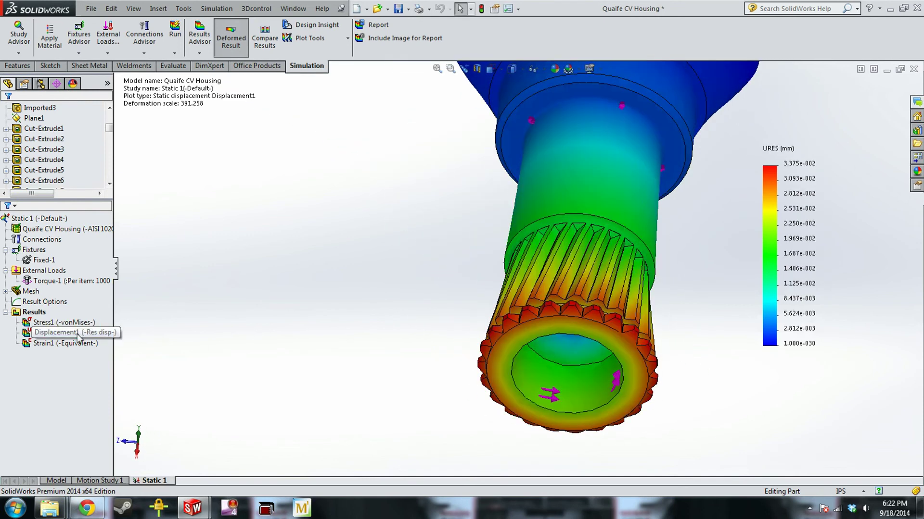
Step: Examine the resultant displacement plot on the splined end and along the whole housing from several angles
scroll(509, 311, up, 3)
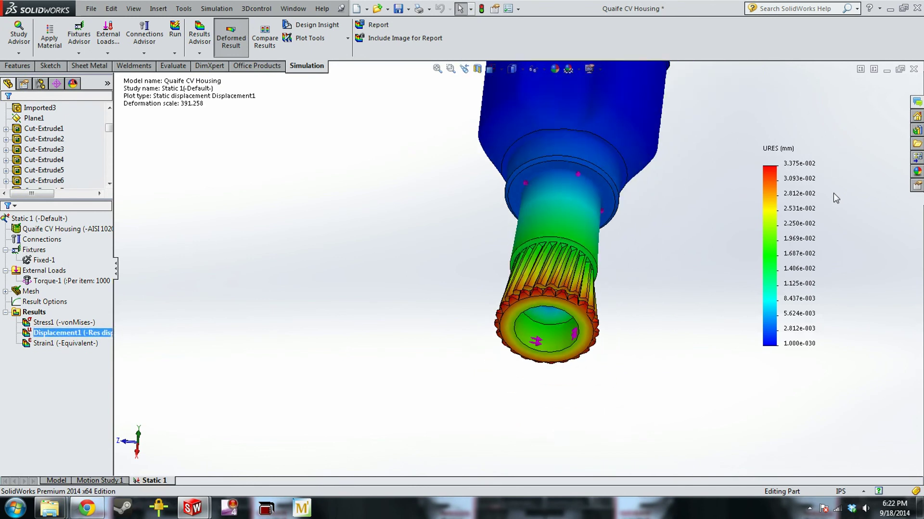
scroll(598, 275, down, 5)
middle_drag(466, 309, 483, 272)
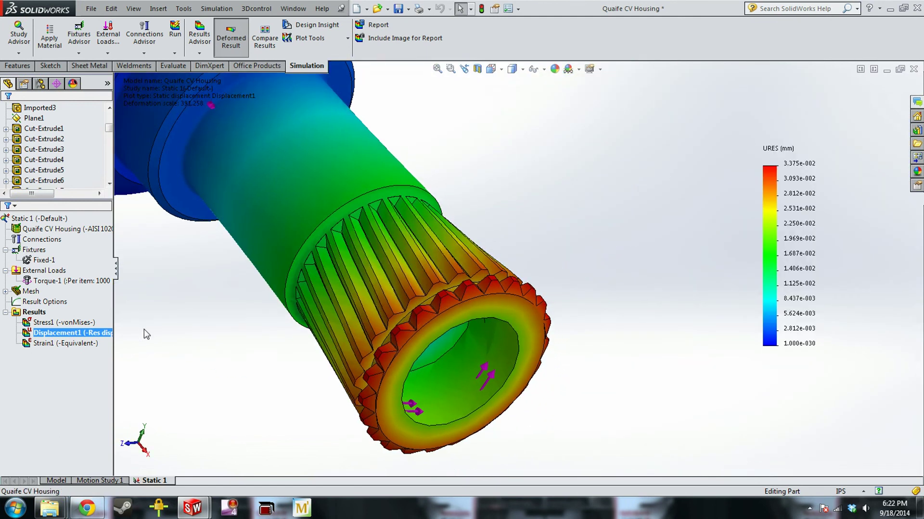
scroll(461, 326, up, 3)
middle_drag(462, 327, 480, 338)
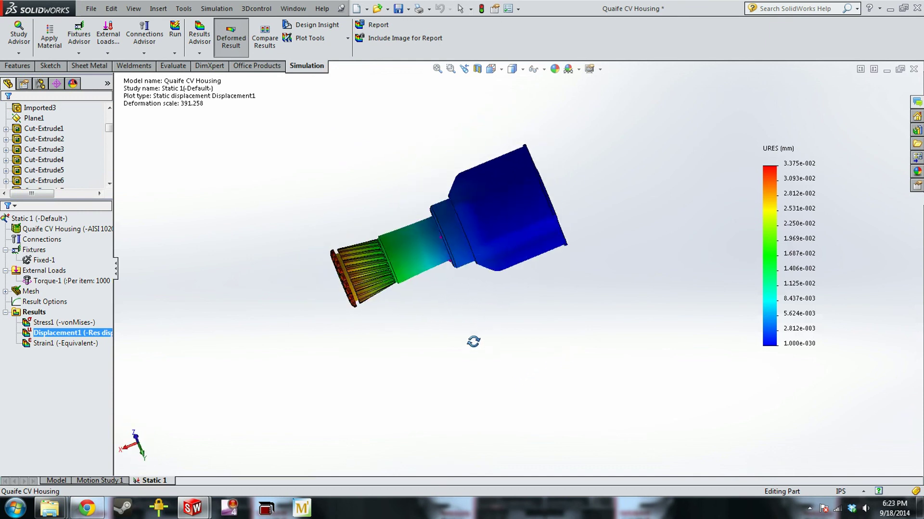
scroll(375, 330, down, 4)
scroll(375, 330, up, 2)
Step: Display the von Mises stress plot again and examine the stress around the shaft shoulder and splines
click(82, 322)
double_click(80, 322)
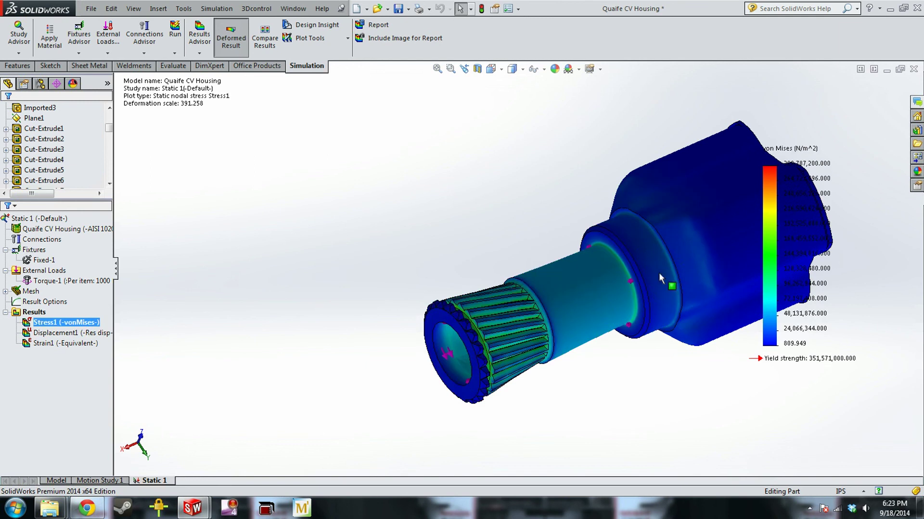
scroll(659, 272, up, 4)
middle_drag(536, 288, 562, 303)
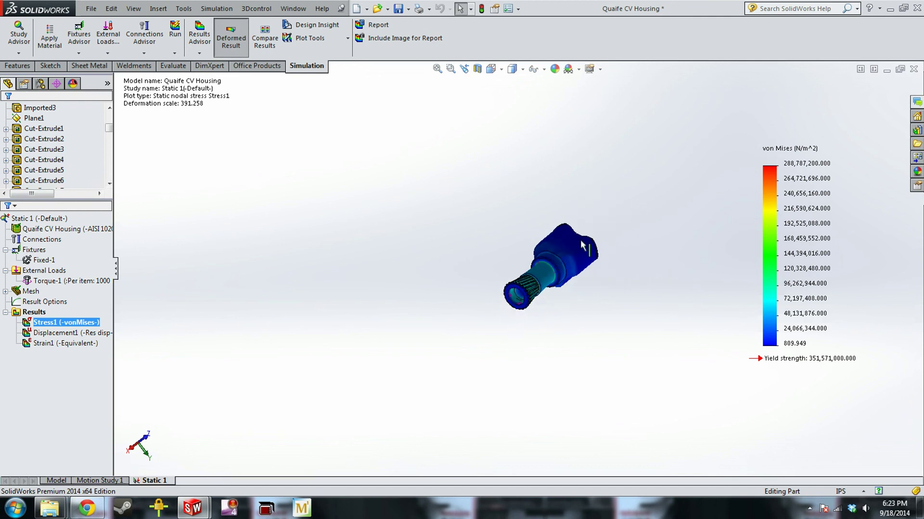
scroll(564, 258, down, 4)
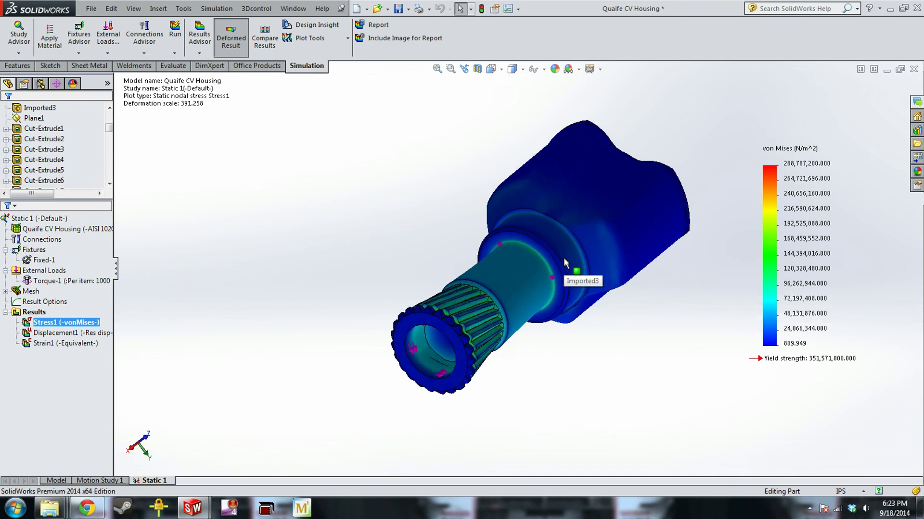